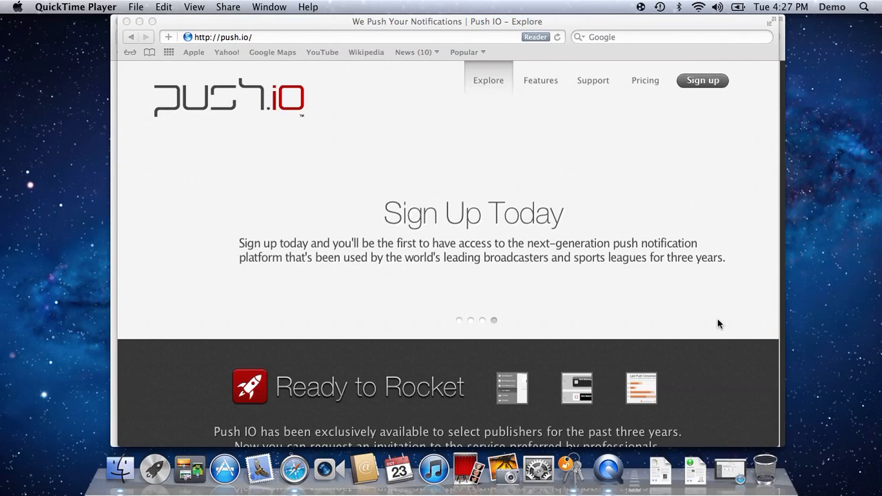
Open the Push IO support portal and its article "Generating a .pem File For iOS".
{"action": "left_click", "coordinate": [590, 239]}
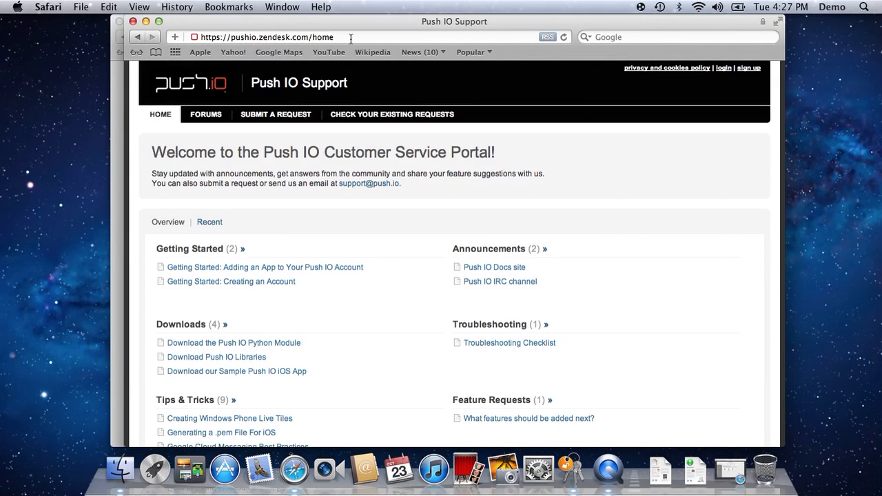
{"action": "scroll", "coordinate": [347, 258], "scroll_direction": "down", "scroll_amount": 5}
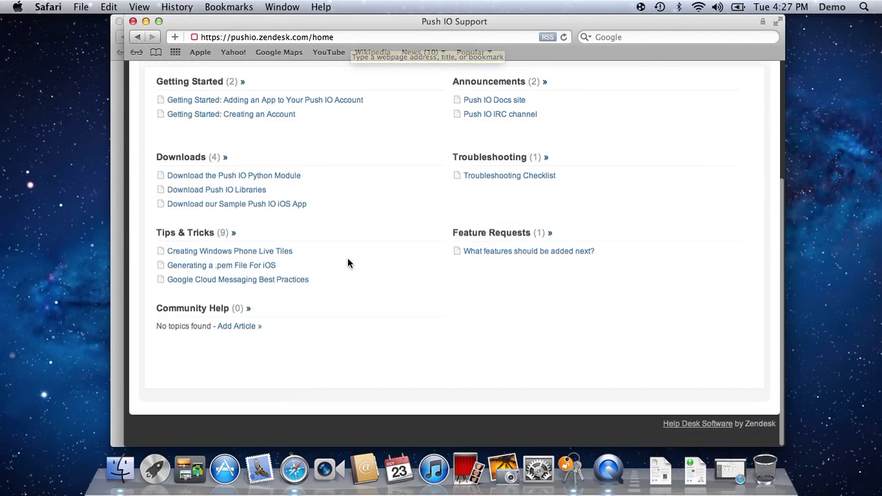
{"action": "left_click", "coordinate": [235, 266]}
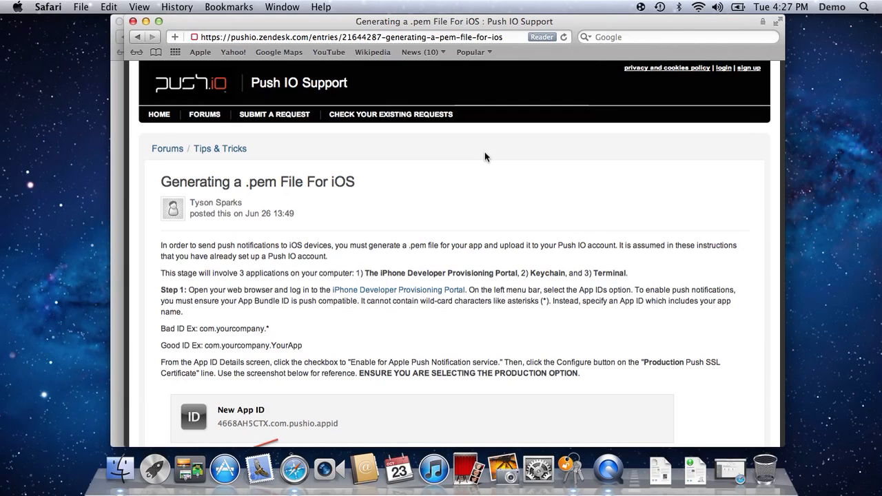
Switch to the browser window showing the iOS Provisioning Portal.
{"action": "key", "text": "super+h"}
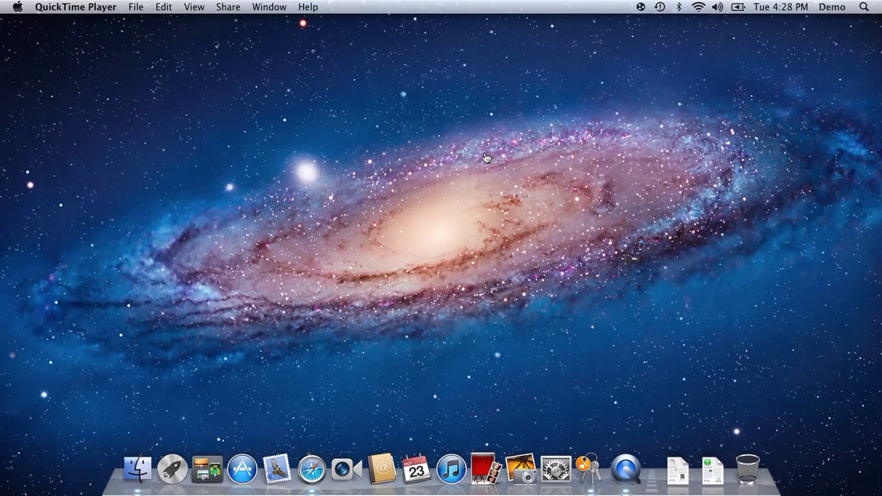
{"action": "key", "text": "super+Tab"}
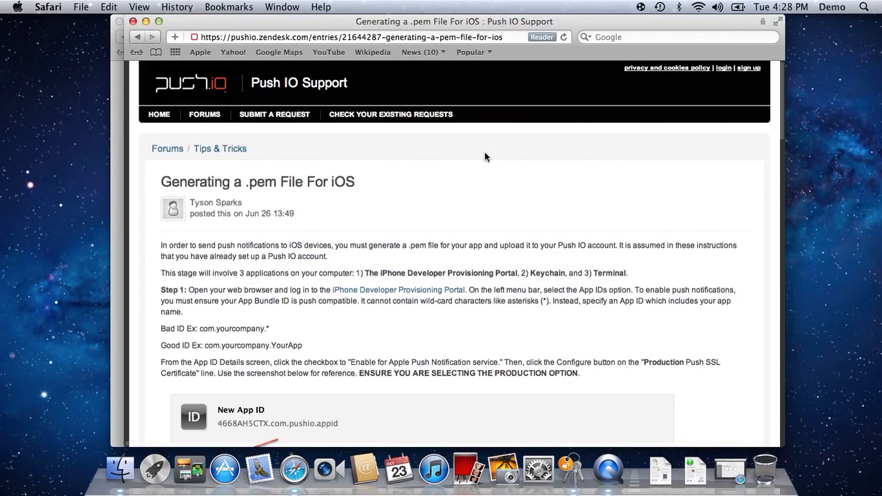
{"action": "key", "text": "super+grave"}
{"action": "scroll", "coordinate": [484, 156], "scroll_direction": "up", "scroll_amount": 4}
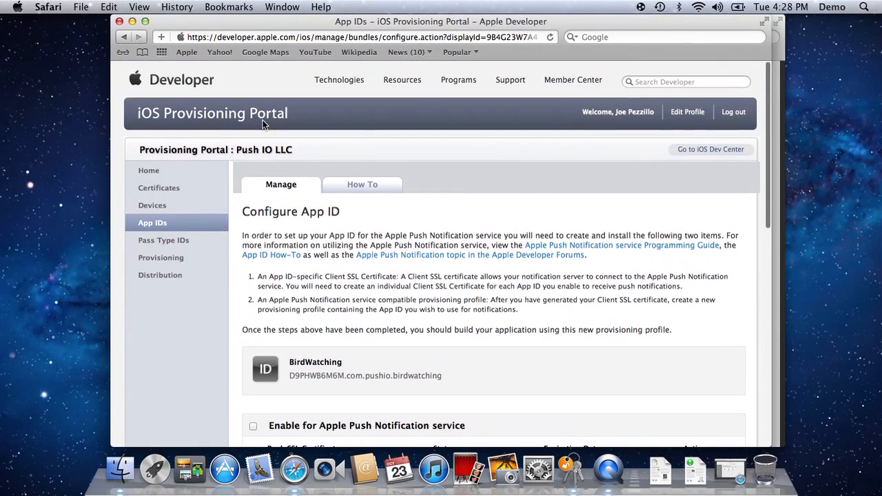
Navigate from the Apple Developer home through the iOS Dev Center to the provisioning portal's App IDs section.
{"action": "left_click", "coordinate": [218, 114]}
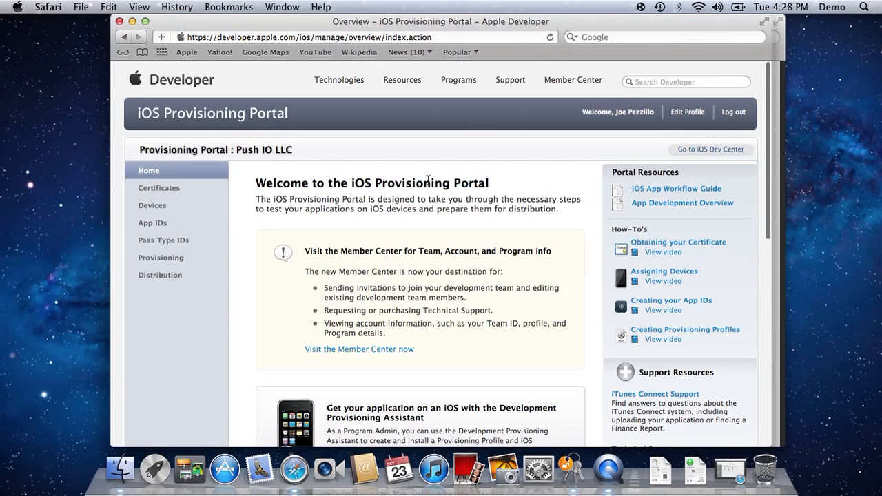
{"action": "left_click", "coordinate": [179, 90]}
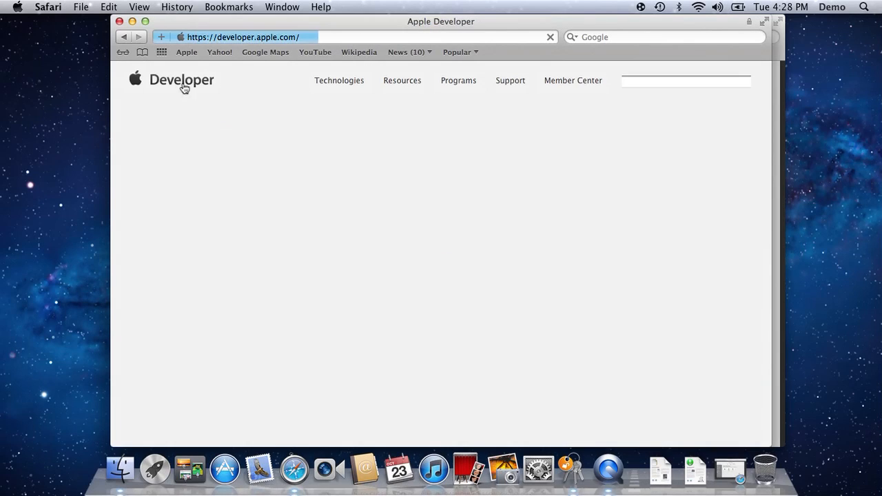
{"action": "left_click", "coordinate": [261, 269]}
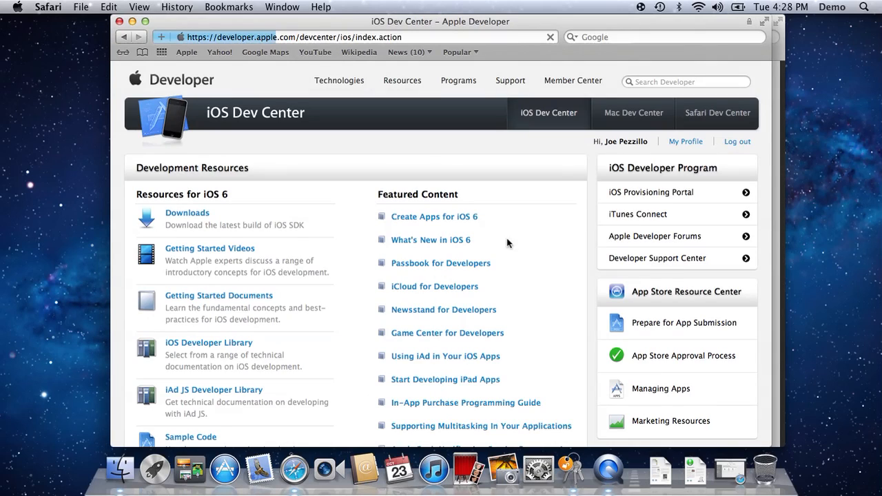
{"action": "left_click", "coordinate": [672, 198]}
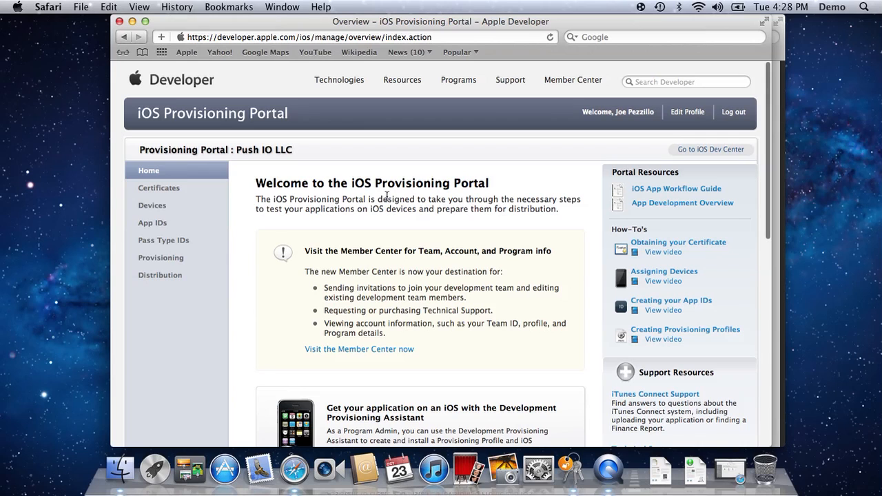
{"action": "left_click", "coordinate": [145, 225]}
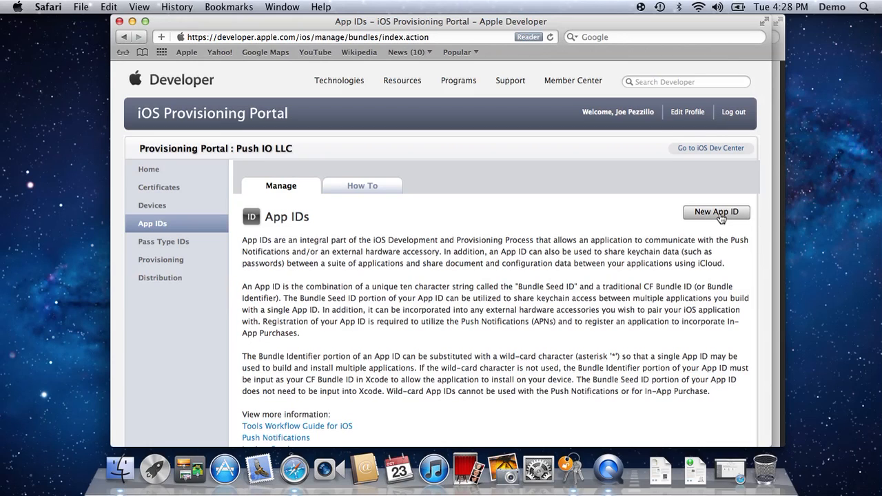
Start a new App ID and enter Bird Watching as its description.
{"action": "left_click", "coordinate": [718, 214]}
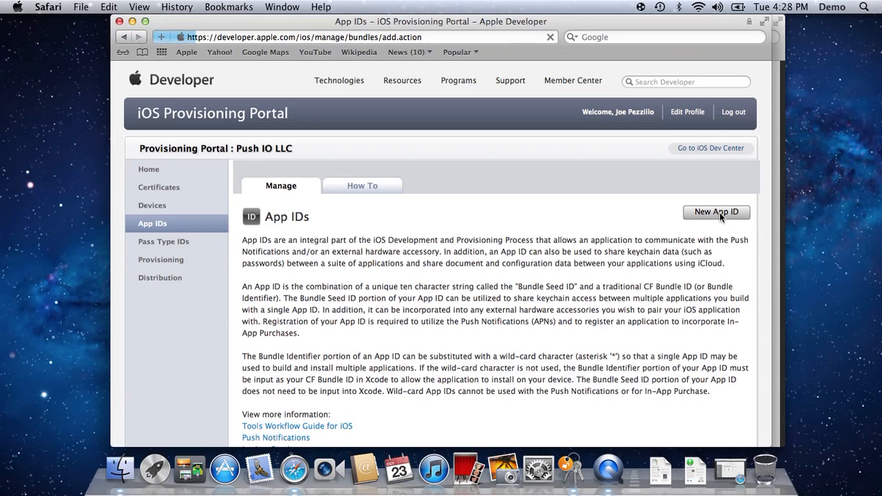
{"action": "scroll", "coordinate": [570, 259], "scroll_direction": "down", "scroll_amount": 1}
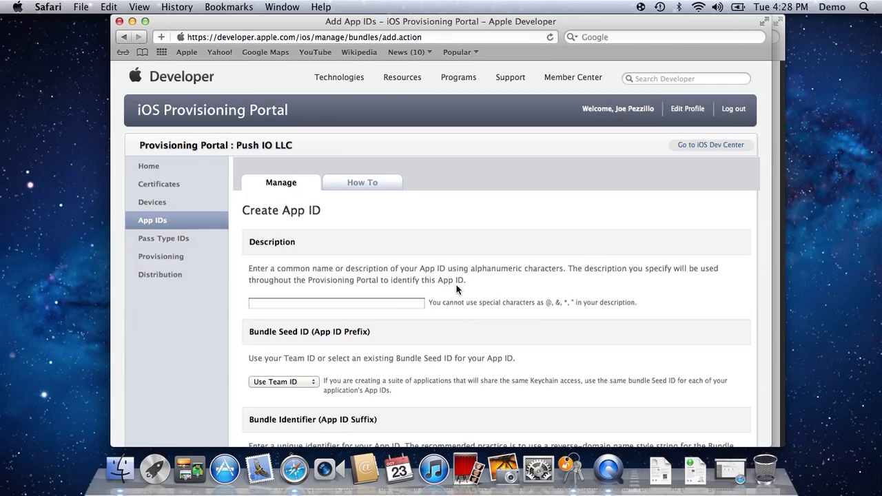
{"action": "left_click", "coordinate": [355, 301]}
{"action": "type", "text": "B"}
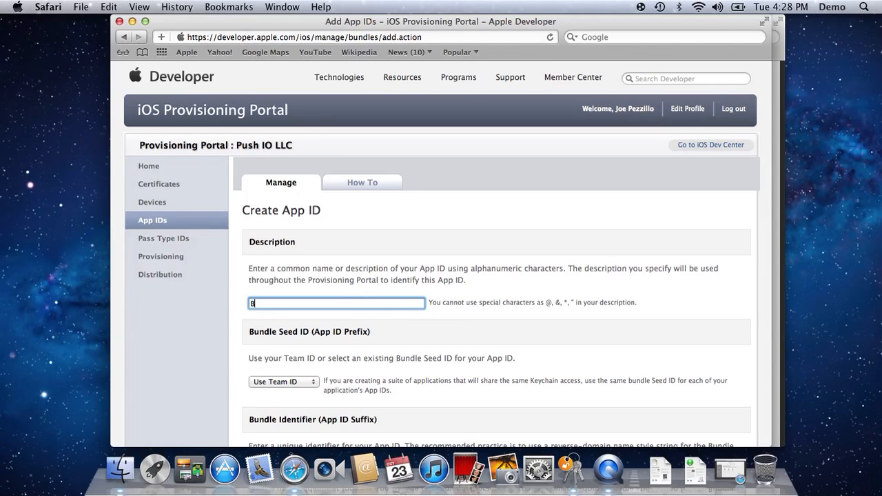
{"action": "type", "text": "ird Watching"}
{"action": "key", "text": "Tab"}
Enter com.pushio.birdwatching as the bundle identifier, then abandon the form and return to the App IDs list.
{"action": "scroll", "coordinate": [401, 320], "scroll_direction": "down", "scroll_amount": 4}
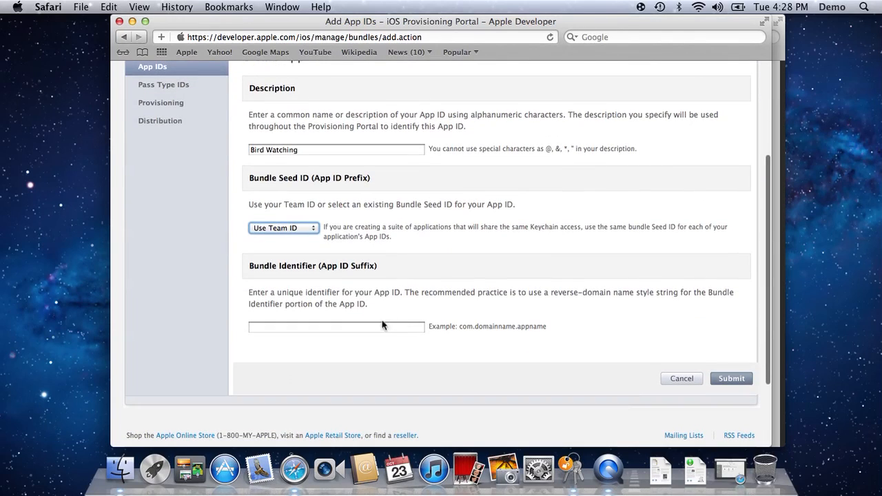
{"action": "left_click", "coordinate": [359, 327]}
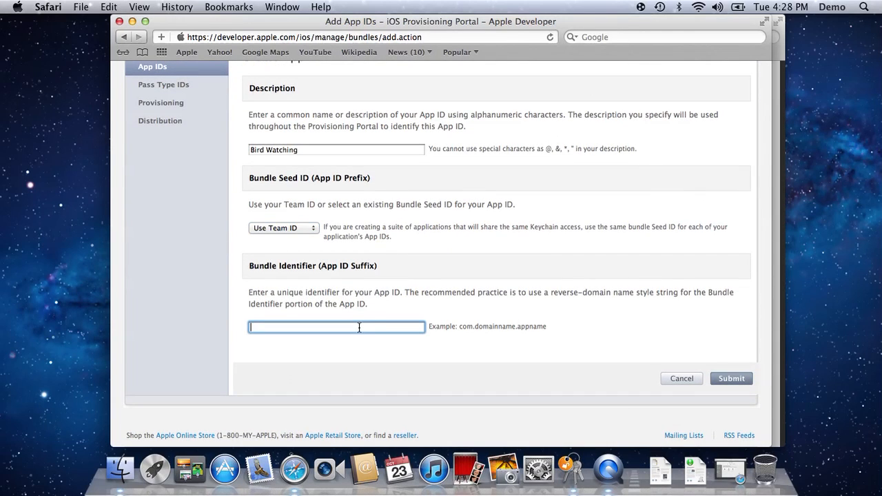
{"action": "type", "text": "com."}
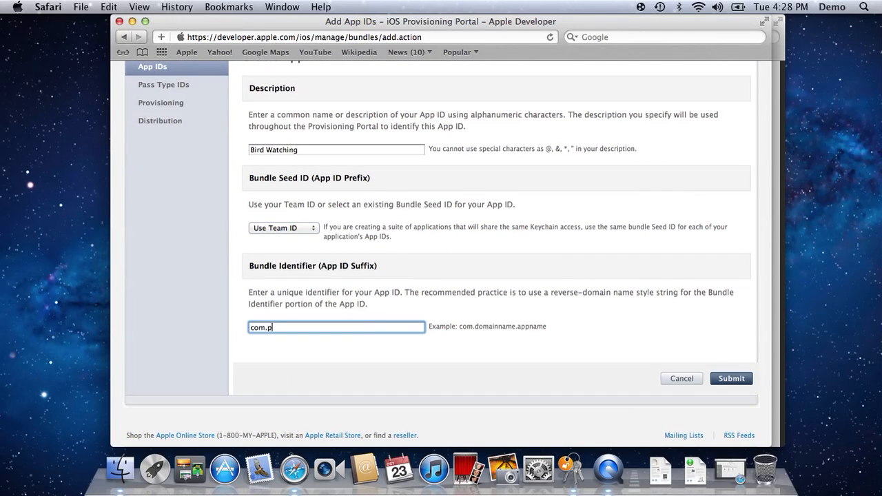
{"action": "type", "text": "pushio.birdwatching"}
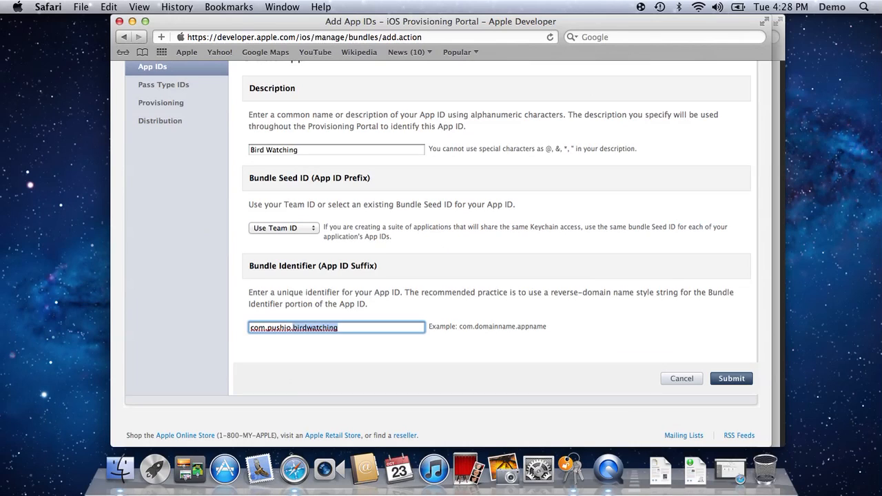
{"action": "key", "text": "Tab"}
{"action": "scroll", "coordinate": [525, 351], "scroll_direction": "down", "scroll_amount": 3}
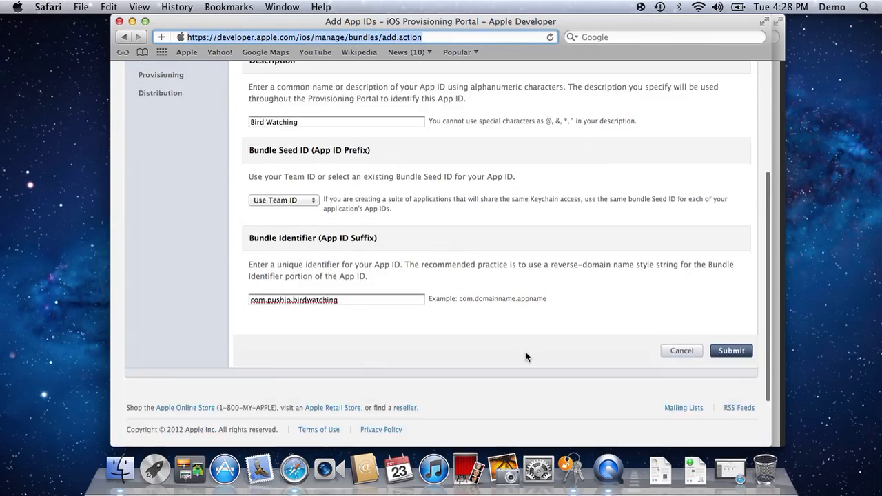
{"action": "scroll", "coordinate": [498, 221], "scroll_direction": "up", "scroll_amount": 5}
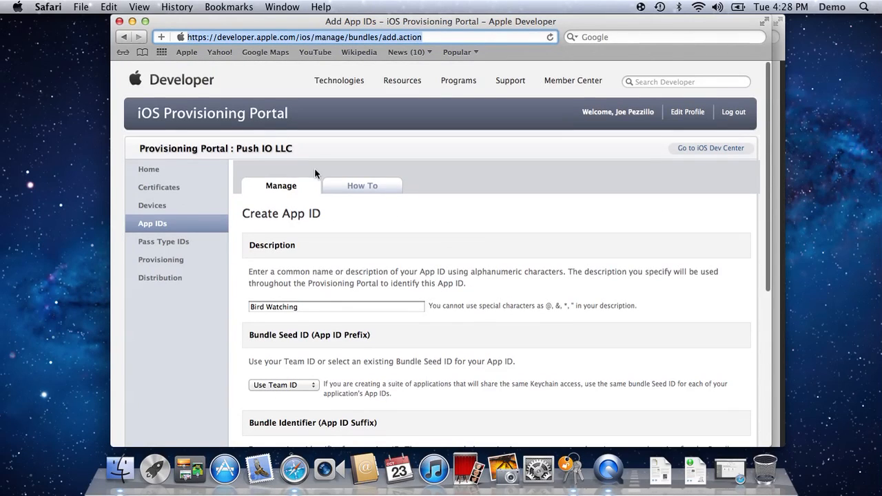
{"action": "left_click", "coordinate": [160, 225]}
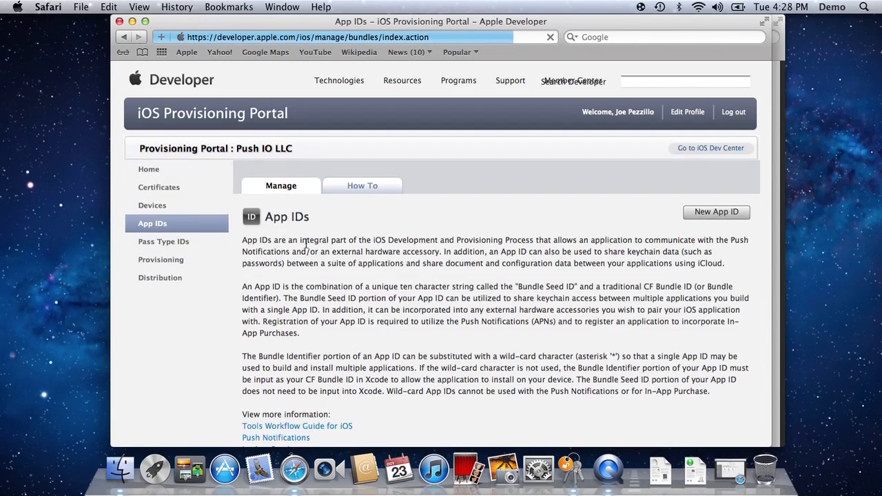
Search the App IDs list for bird and open the BirdWatching App ID's configuration.
{"action": "scroll", "coordinate": [452, 269], "scroll_direction": "down", "scroll_amount": 3}
{"action": "scroll", "coordinate": [452, 273], "scroll_direction": "down", "scroll_amount": 10}
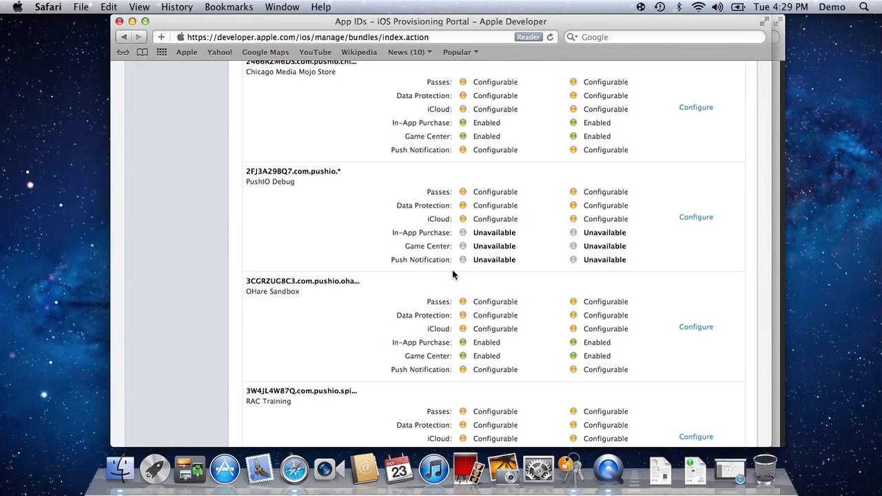
{"action": "scroll", "coordinate": [452, 273], "scroll_direction": "down", "scroll_amount": 2}
{"action": "key", "text": "super+f"}
{"action": "type", "text": "bird"}
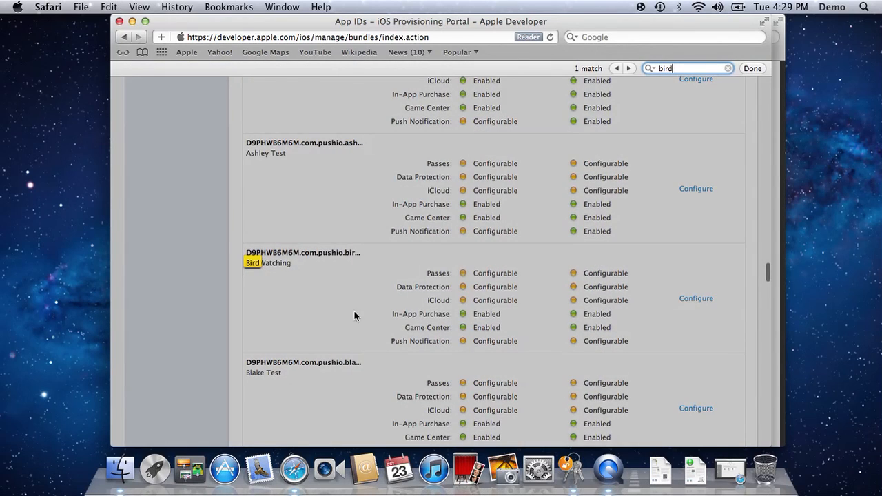
{"action": "left_click", "coordinate": [357, 301]}
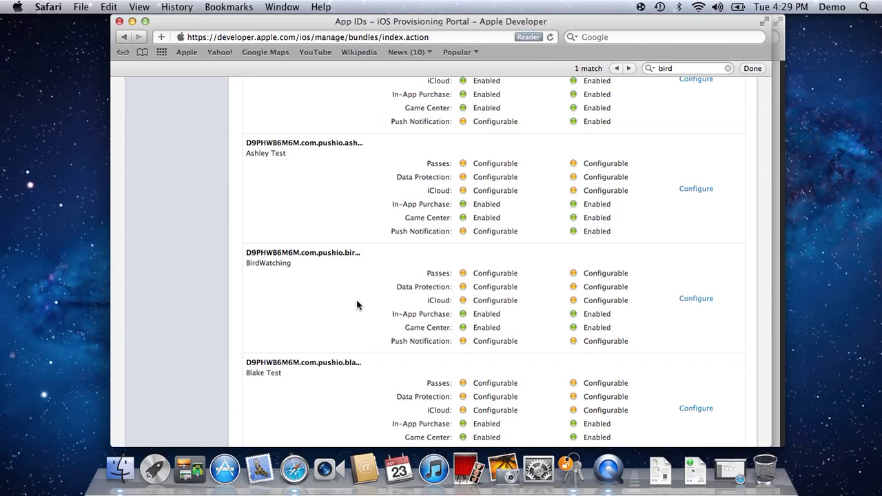
{"action": "left_click", "coordinate": [693, 301]}
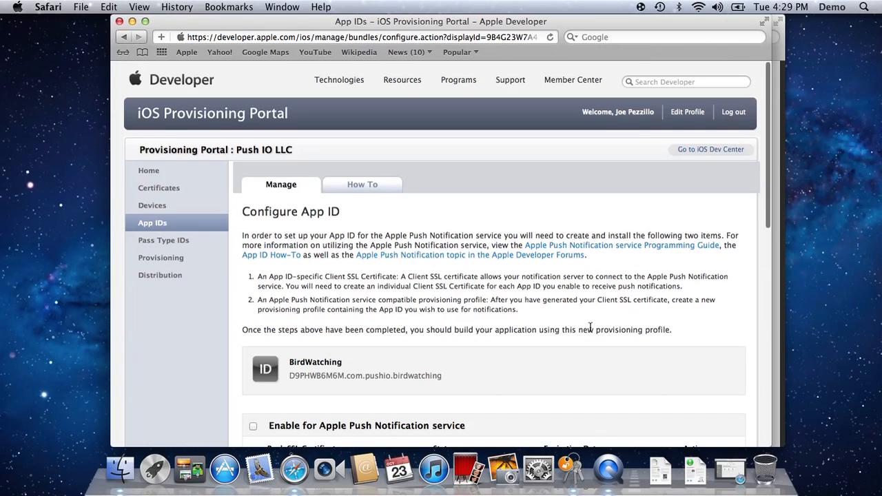
Enable Apple Push Notification service and start configuring the Production Push SSL Certificate.
{"action": "scroll", "coordinate": [590, 327], "scroll_direction": "down", "scroll_amount": 5}
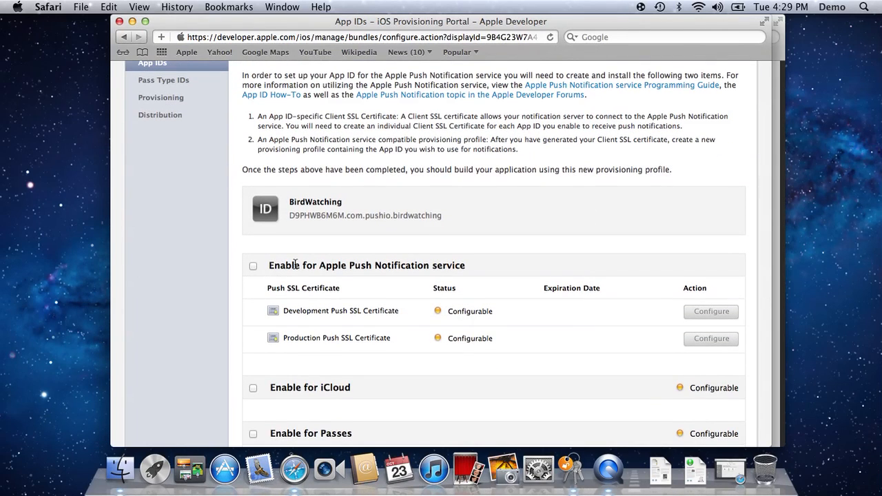
{"action": "left_click", "coordinate": [254, 266]}
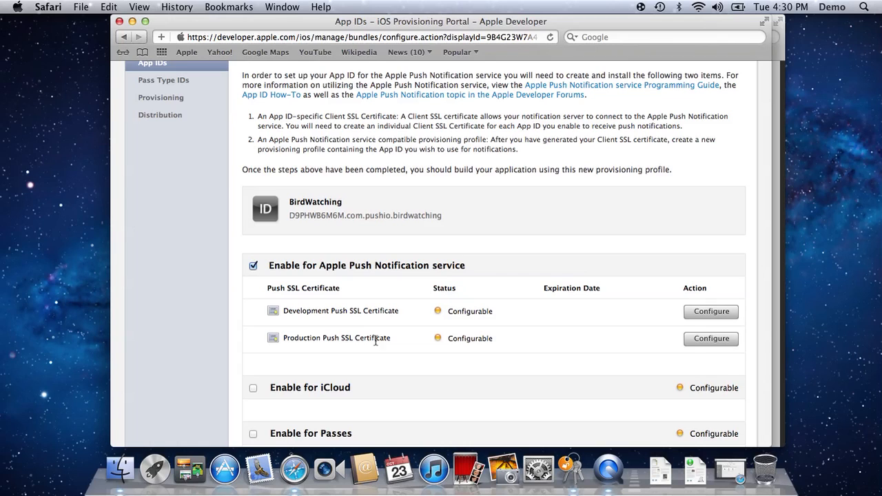
{"action": "left_click", "coordinate": [706, 342]}
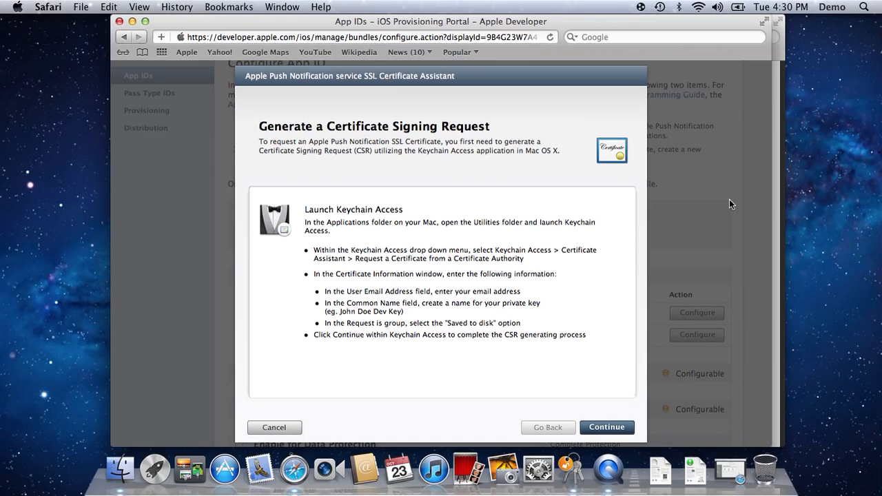
Launch Keychain Access through Spotlight search.
{"action": "left_click", "coordinate": [864, 7]}
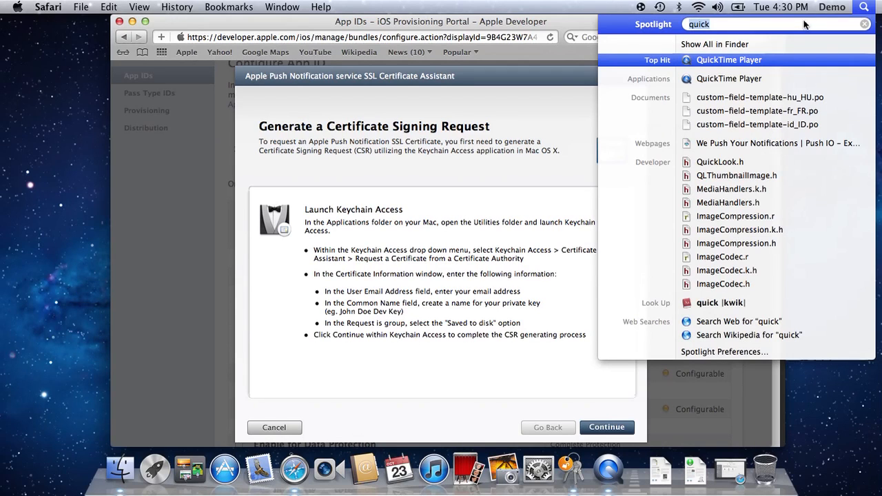
{"action": "type", "text": "k"}
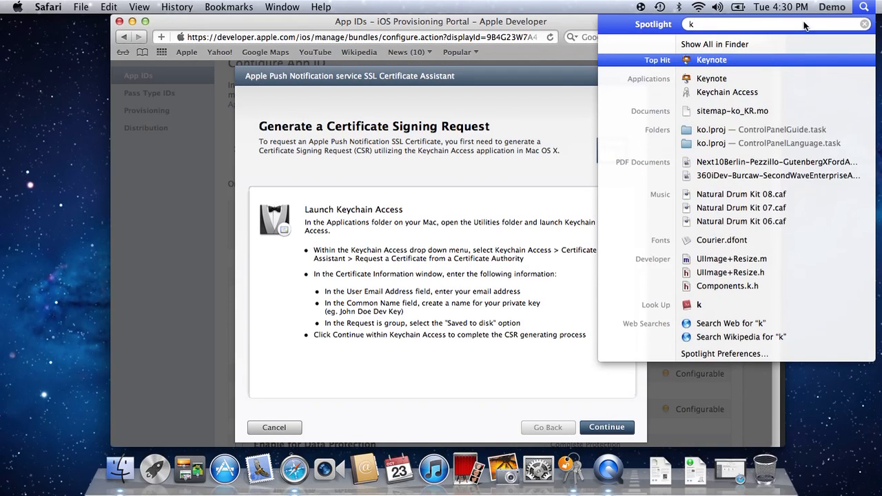
{"action": "type", "text": "eychain"}
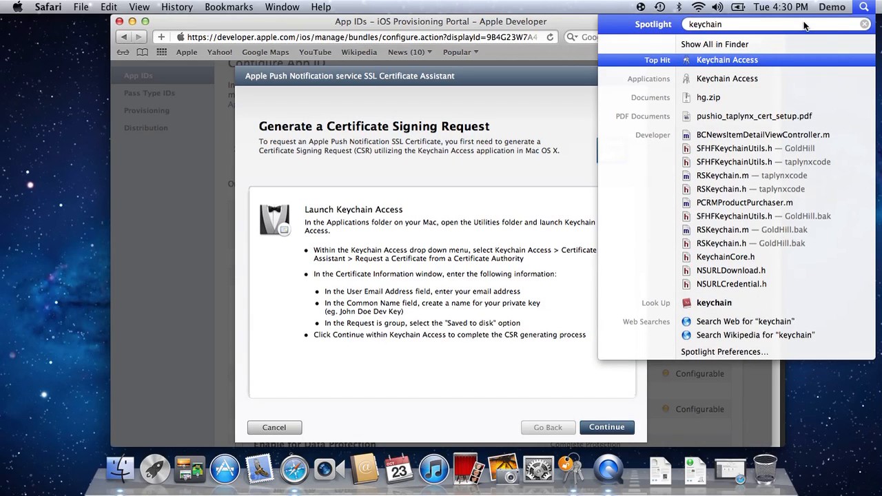
{"action": "key", "text": "Return"}
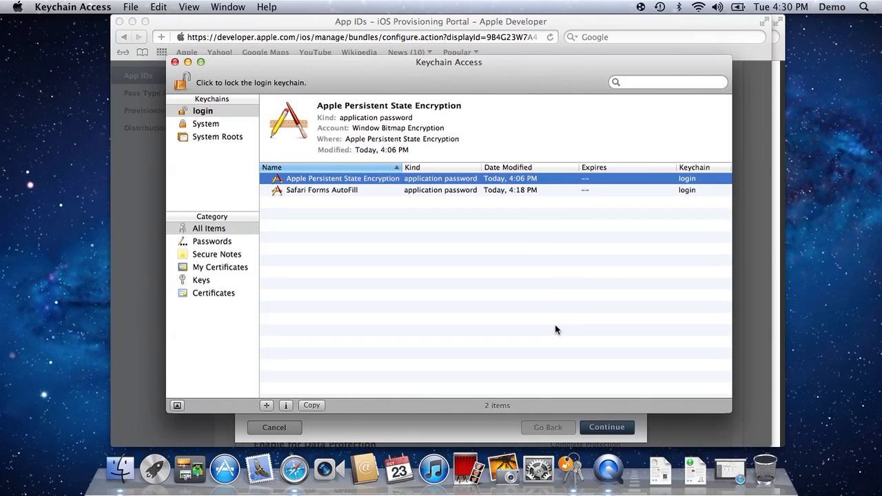
Start requesting a certificate from a certificate authority with the Certificate Assistant.
{"action": "left_click", "coordinate": [523, 307]}
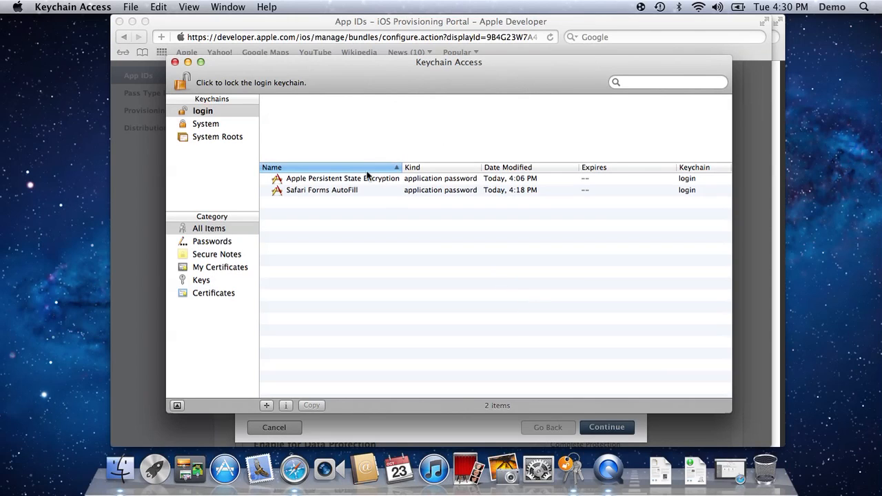
{"action": "left_click", "coordinate": [87, 8]}
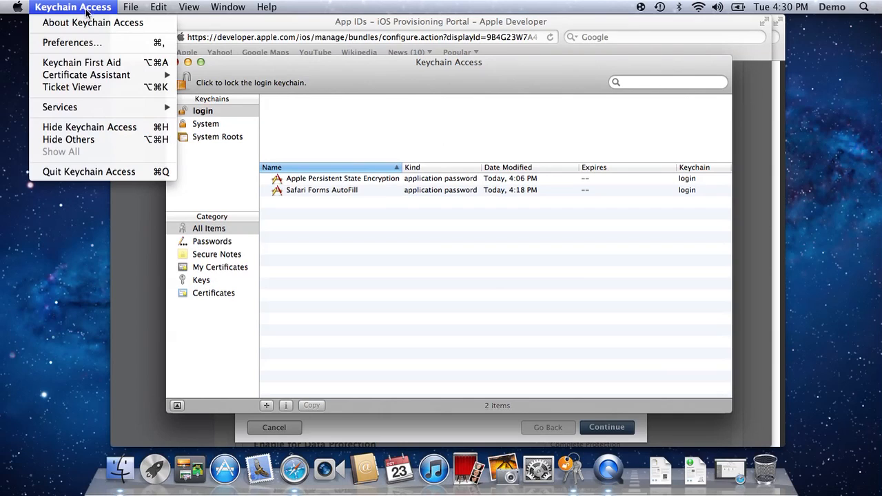
{"action": "mouse_move", "coordinate": [87, 78]}
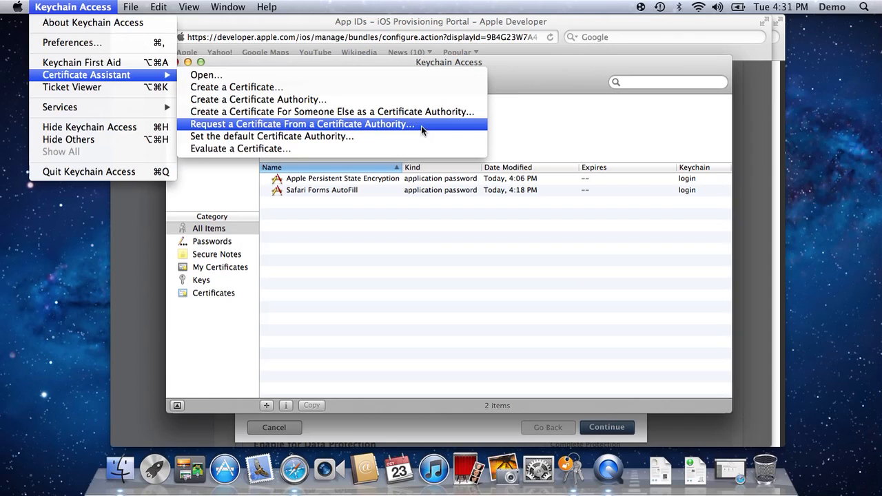
{"action": "left_click", "coordinate": [422, 125]}
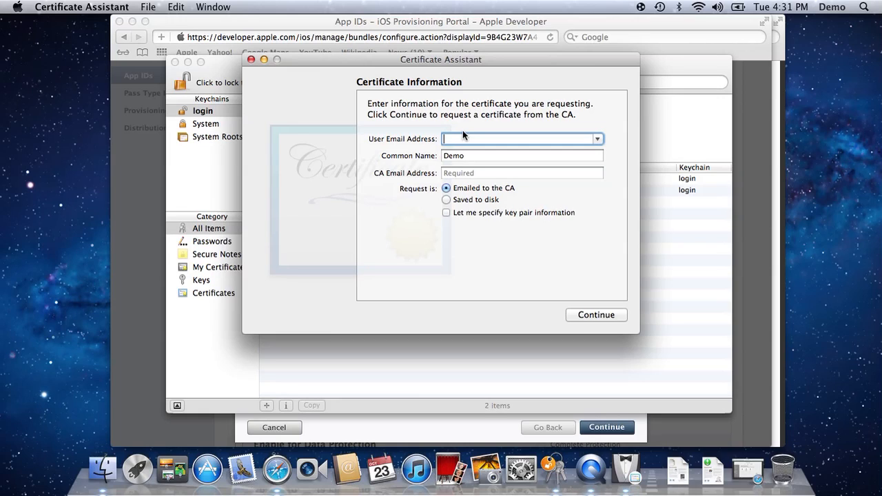
Enter the developer's e-mail address as user email and Push IO Birdwatching Production Push SSL Cert as the common name.
{"action": "key", "text": "Tab"}
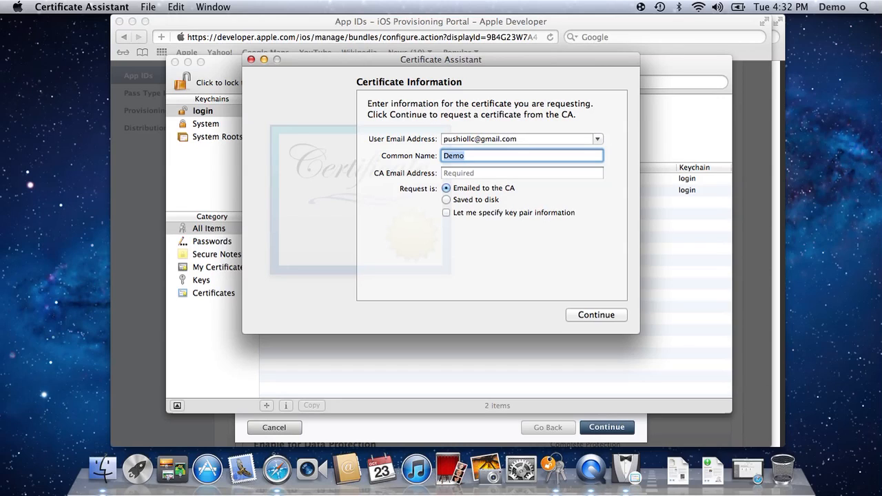
{"action": "type", "text": "Push IO Birdwatching Production "}
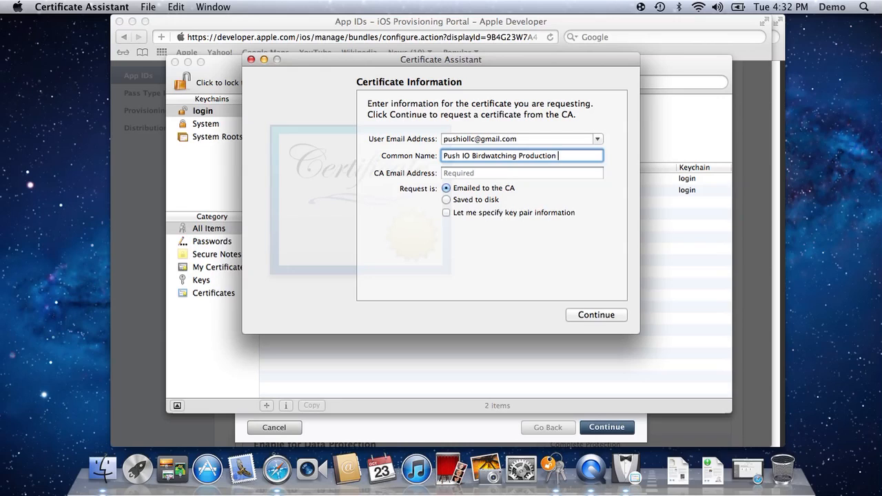
{"action": "type", "text": "Push SSL Cert"}
{"action": "key", "text": "Tab"}
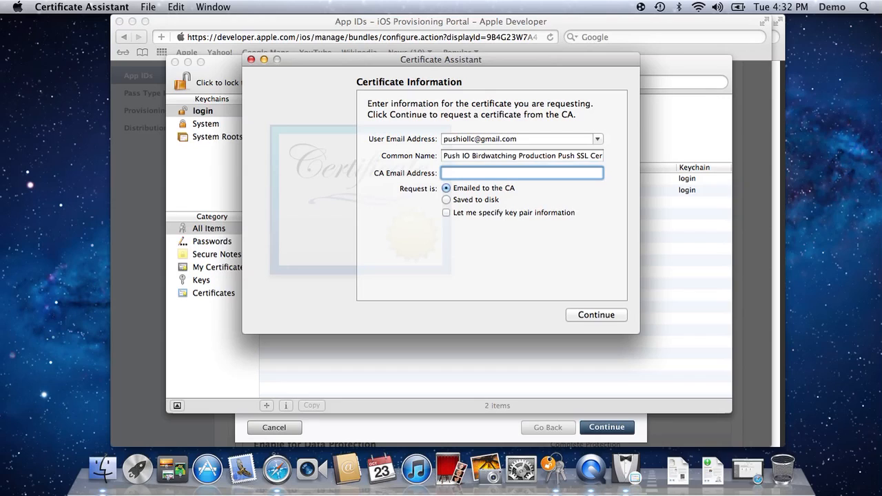
Save the request to disk as com.pushio.birdwatching.csr on the Desktop.
{"action": "left_click", "coordinate": [463, 200]}
{"action": "left_click", "coordinate": [599, 317]}
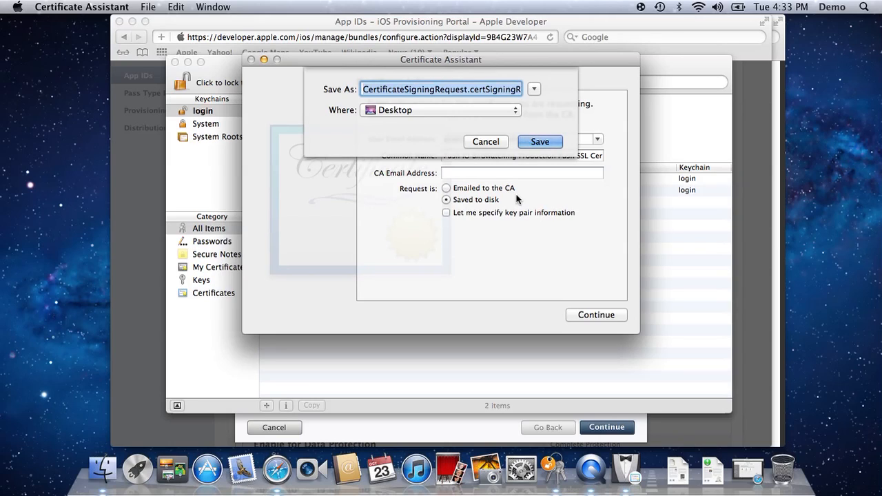
{"action": "type", "text": "com."}
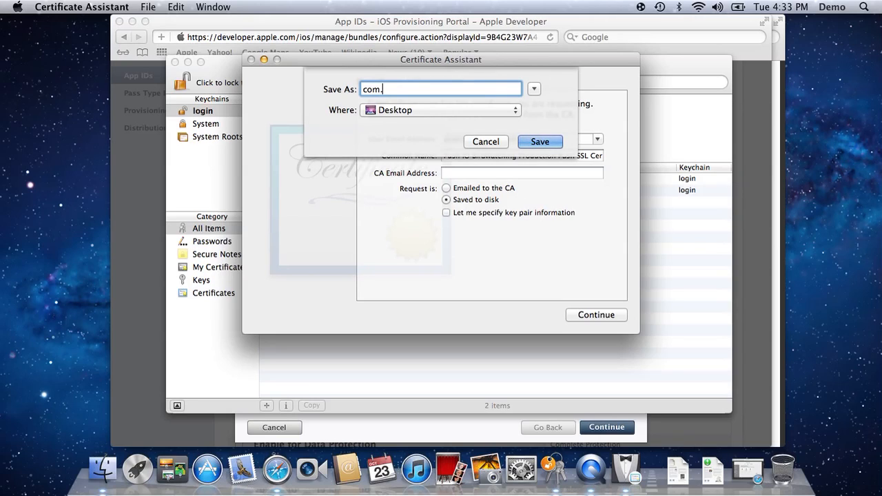
{"action": "type", "text": "pushio.birdwatching."}
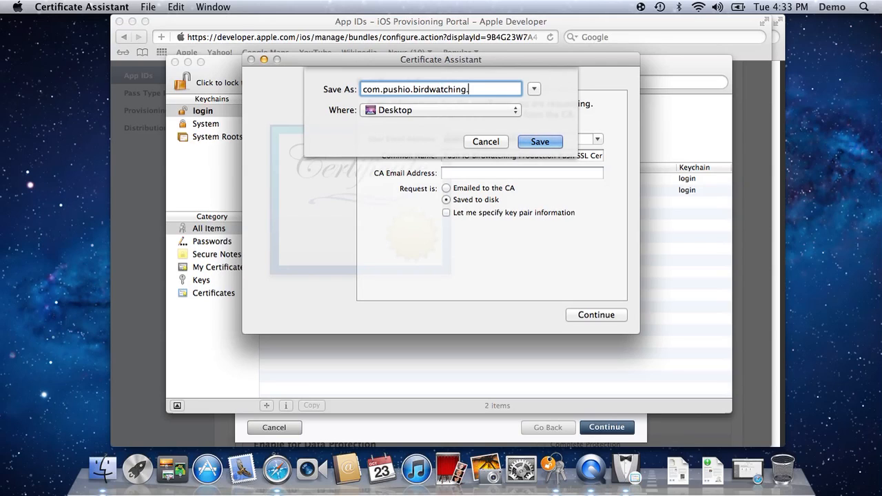
{"action": "type", "text": "csr"}
{"action": "left_click", "coordinate": [441, 111]}
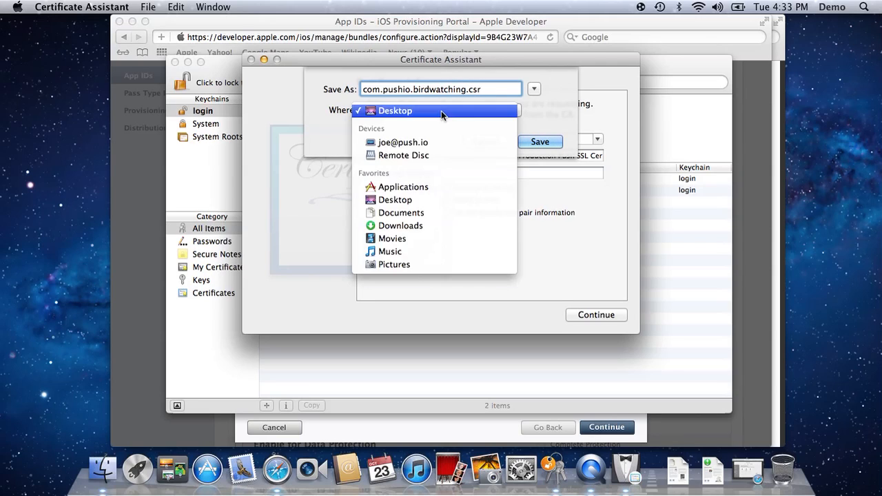
{"action": "left_click", "coordinate": [473, 94]}
{"action": "left_click", "coordinate": [536, 141]}
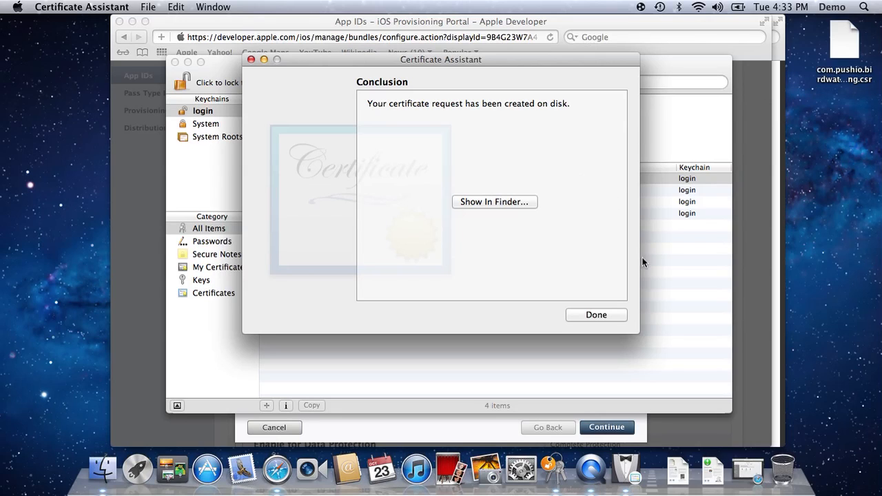
Back in the portal, upload com.pushio.birdwatching.csr from the Desktop and generate the push SSL certificate.
{"action": "left_click", "coordinate": [659, 270]}
{"action": "left_click", "coordinate": [750, 275]}
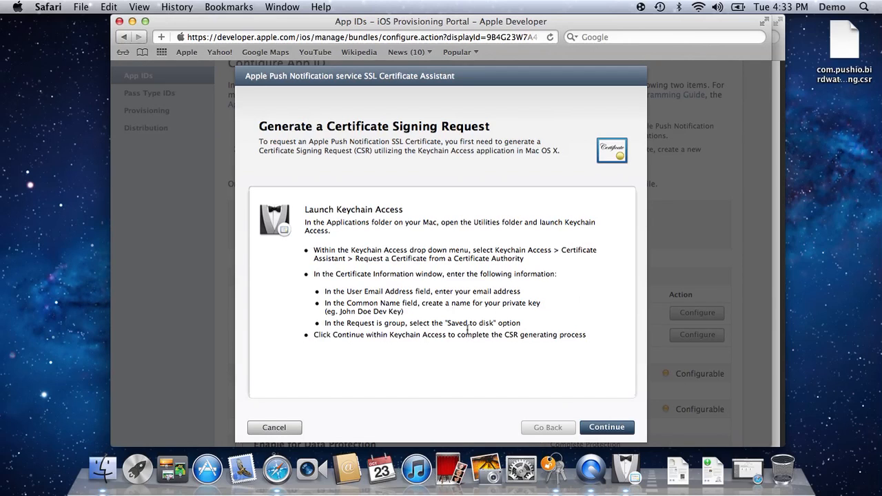
{"action": "left_click", "coordinate": [604, 428]}
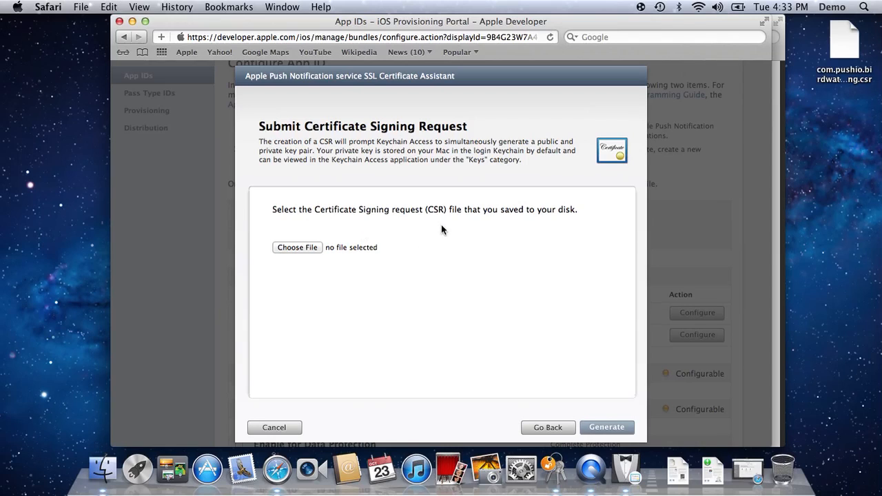
{"action": "left_click", "coordinate": [298, 247]}
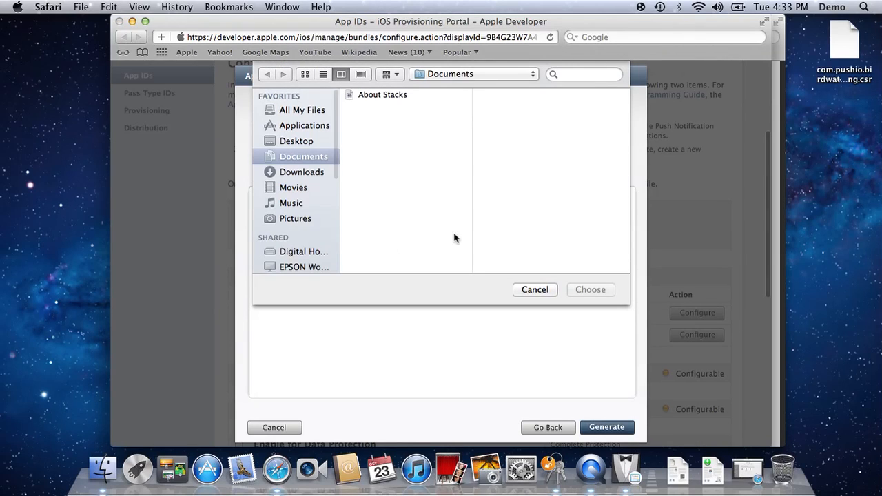
{"action": "key", "text": "super+shift+d"}
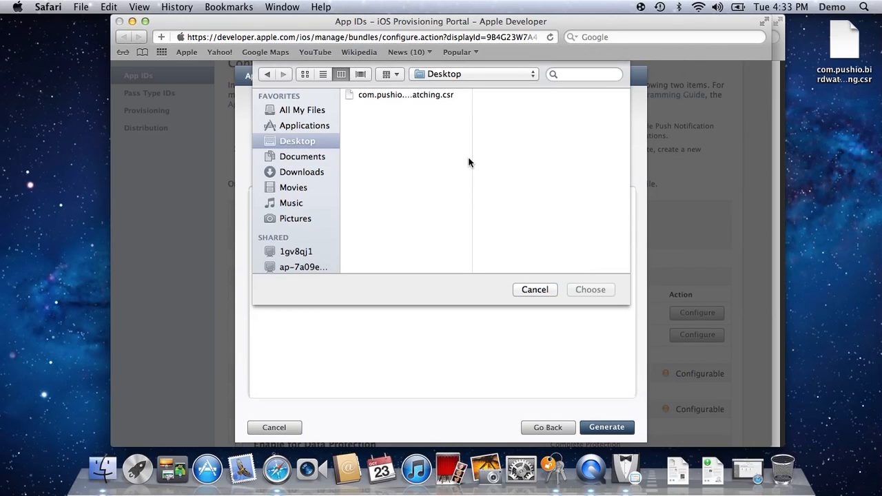
{"action": "left_click", "coordinate": [411, 95]}
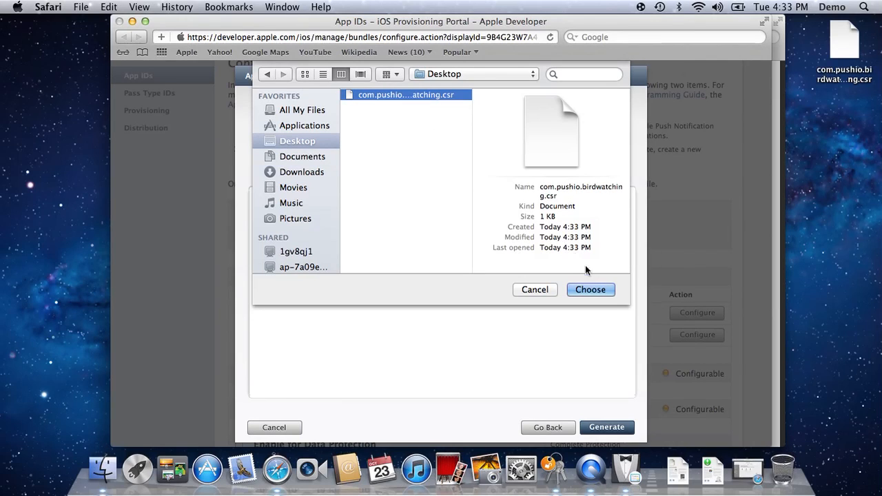
{"action": "left_click", "coordinate": [595, 290]}
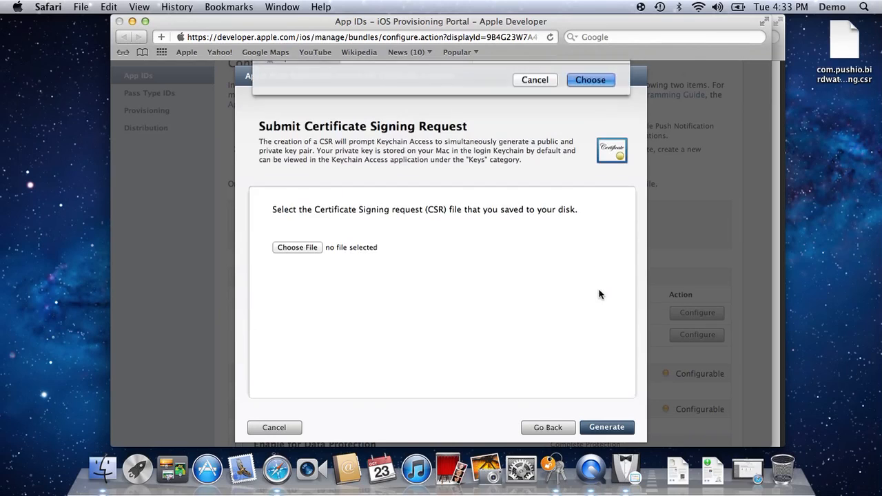
{"action": "left_click", "coordinate": [606, 427]}
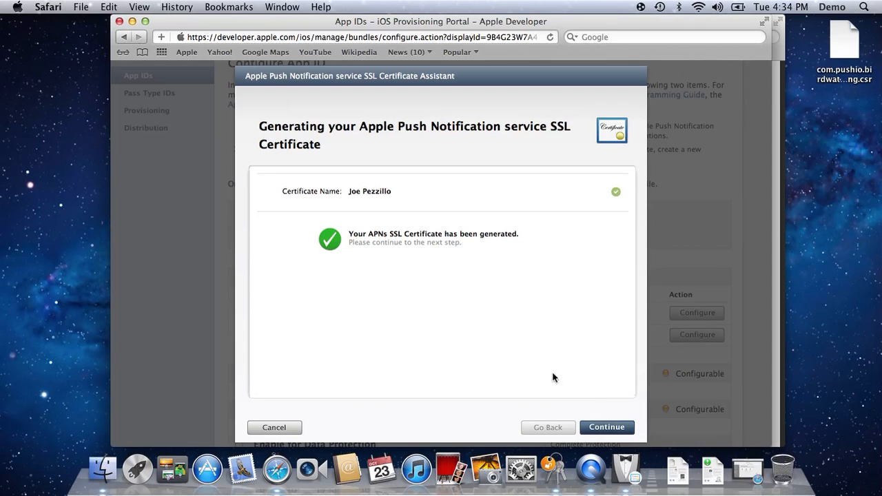
Download the generated APNs SSL certificate and open the Downloads folder in Finder.
{"action": "left_click", "coordinate": [604, 427]}
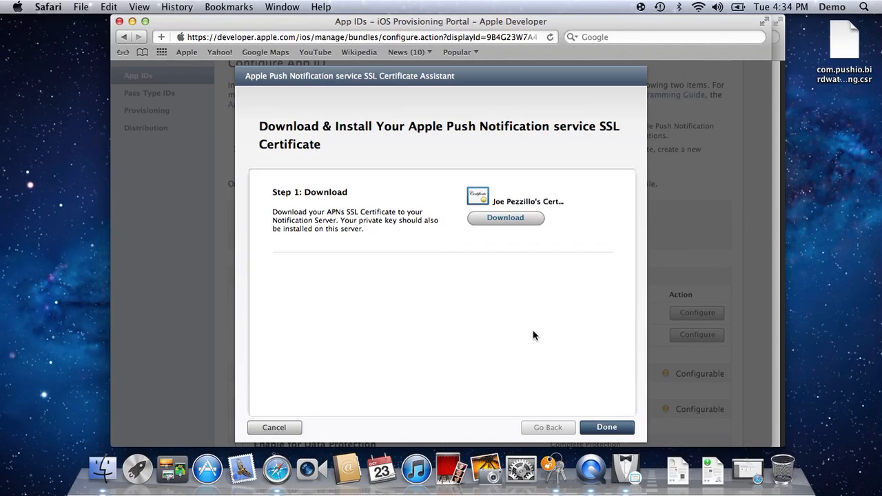
{"action": "left_click", "coordinate": [507, 218]}
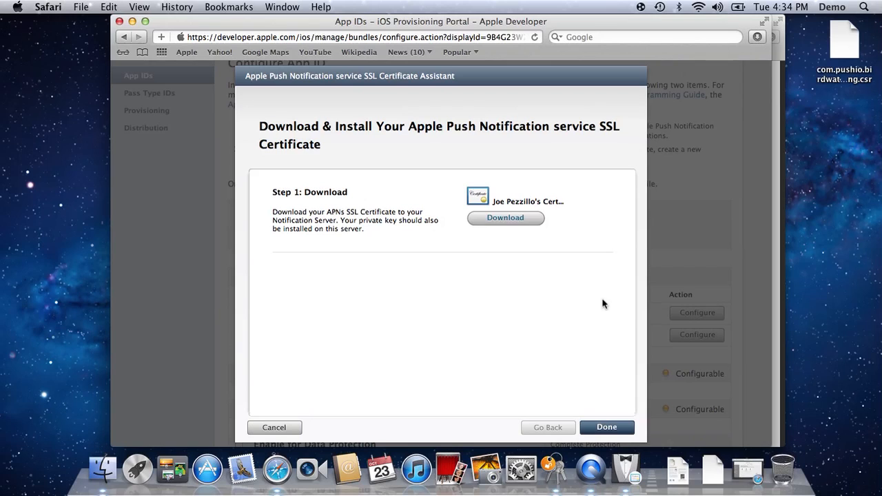
{"action": "left_click", "coordinate": [712, 475]}
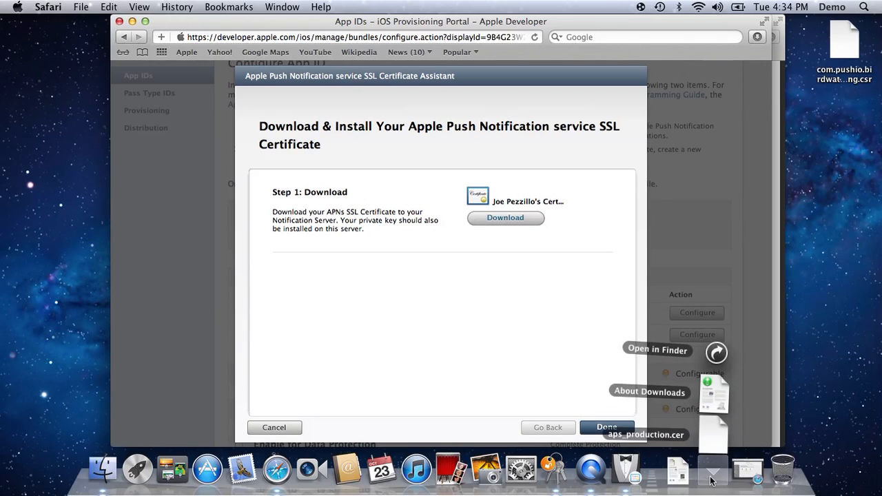
{"action": "left_click", "coordinate": [714, 355]}
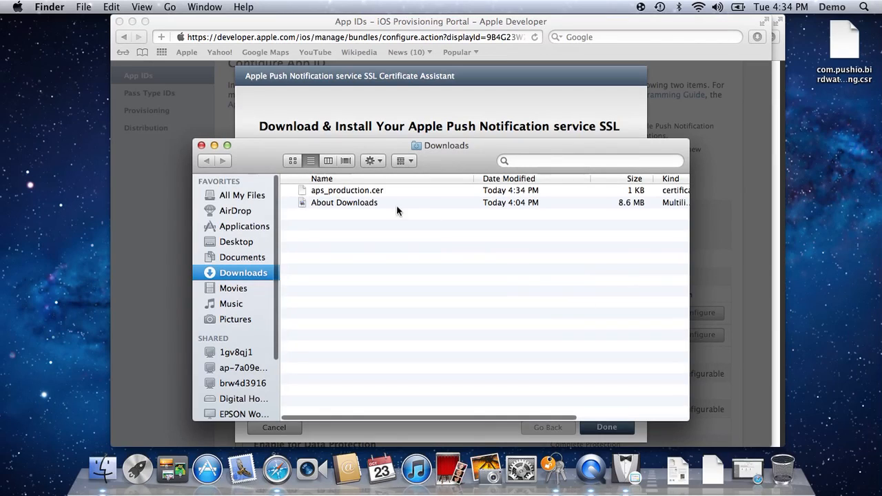
Rename aps_production.cer to com.pushio.birdwatching-aps_production.cer.
{"action": "left_click", "coordinate": [350, 196]}
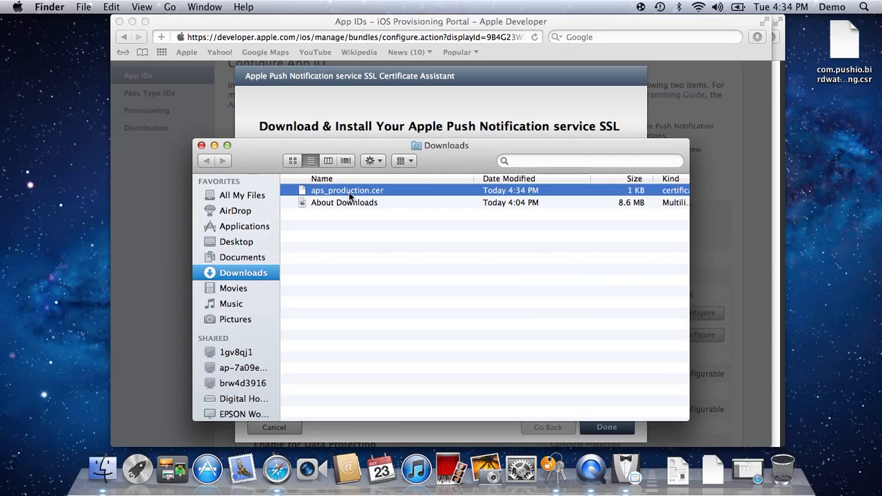
{"action": "key", "text": "Return"}
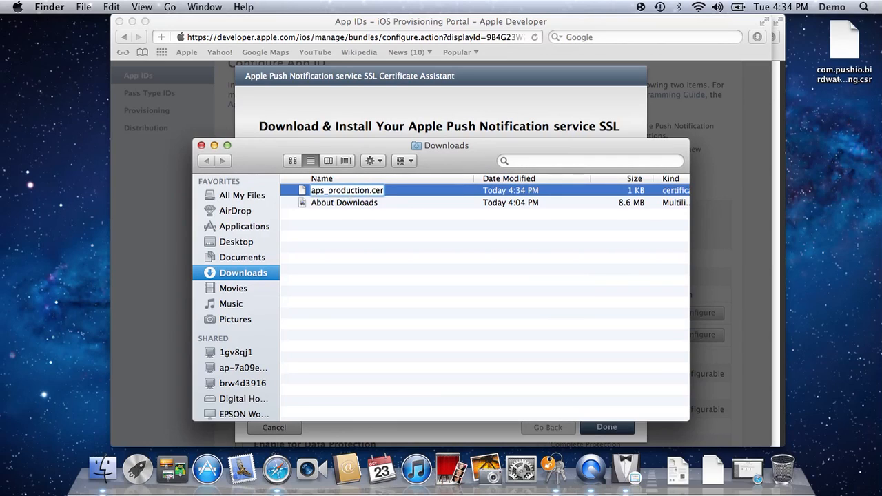
{"action": "type", "text": "com."}
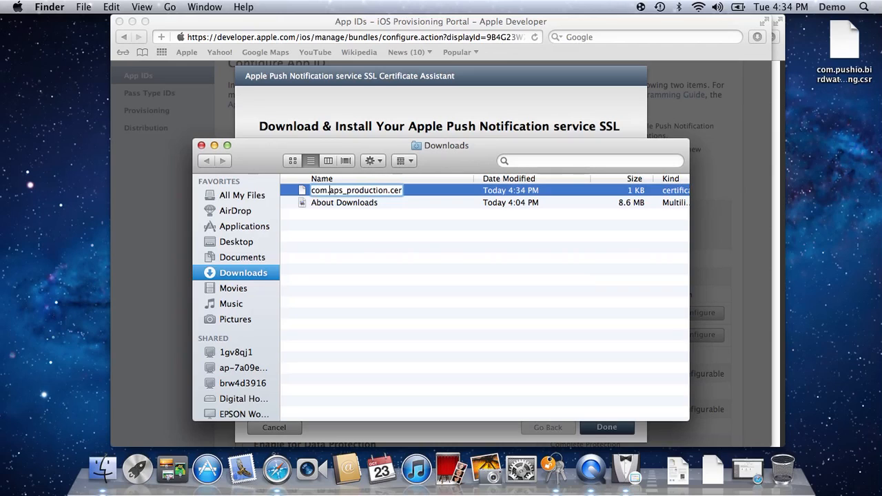
{"action": "type", "text": "pushio.bird"}
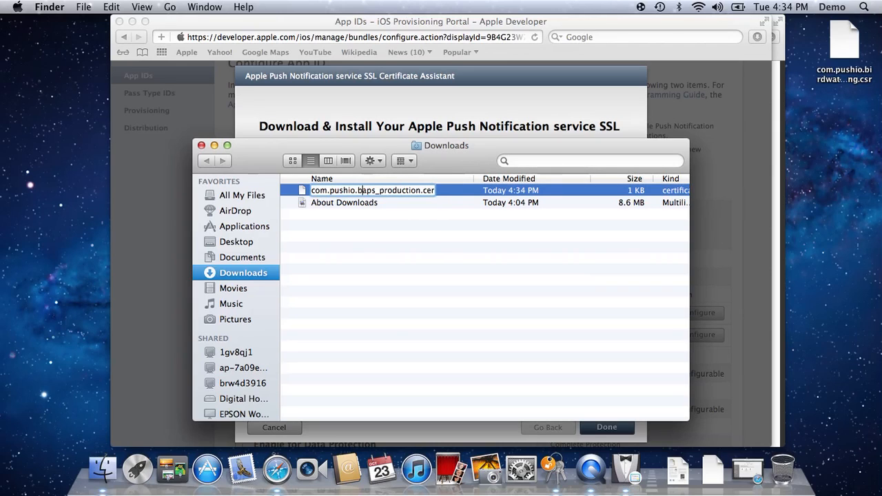
{"action": "type", "text": "wat"}
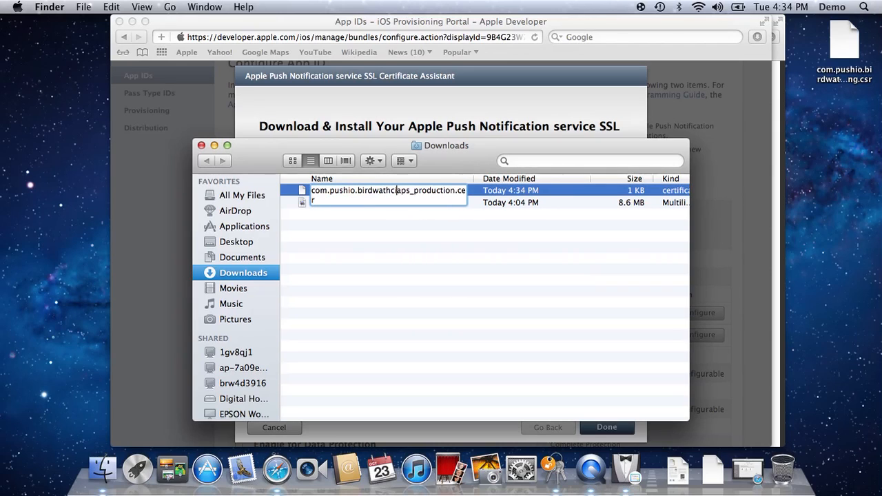
{"action": "type", "text": "ching-"}
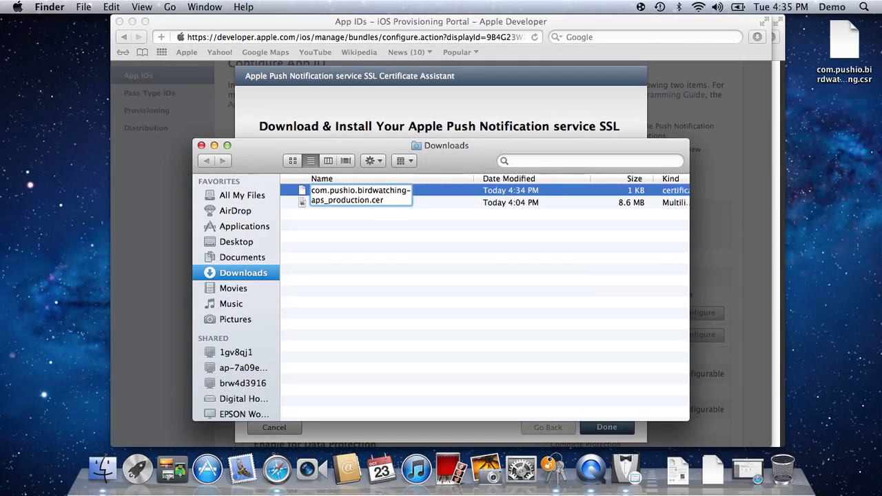
{"action": "key", "text": "Return"}
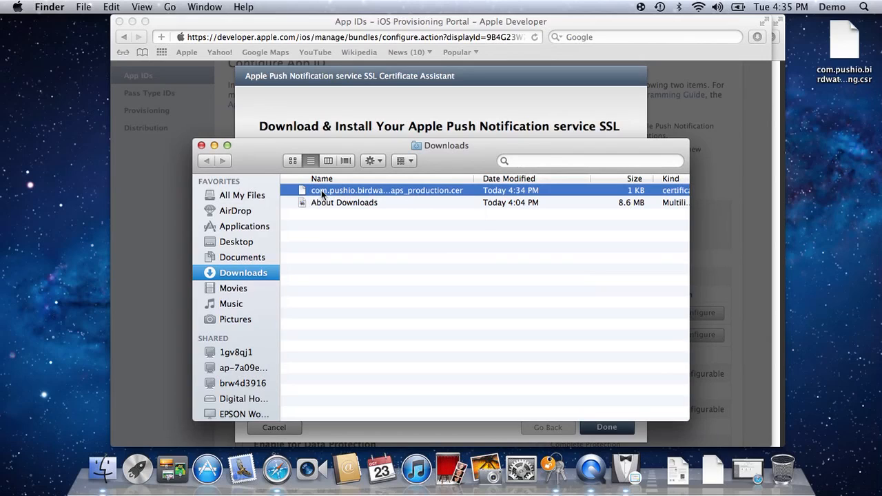
Open the renamed certificate, add it to the login keychain, and view it under the Certificates category.
{"action": "left_click", "coordinate": [344, 234]}
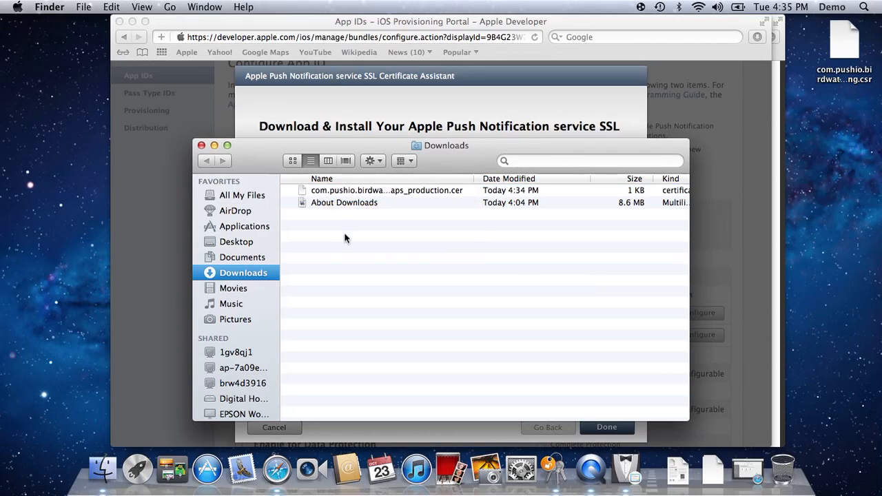
{"action": "left_click", "coordinate": [303, 193]}
{"action": "double_click", "coordinate": [303, 193]}
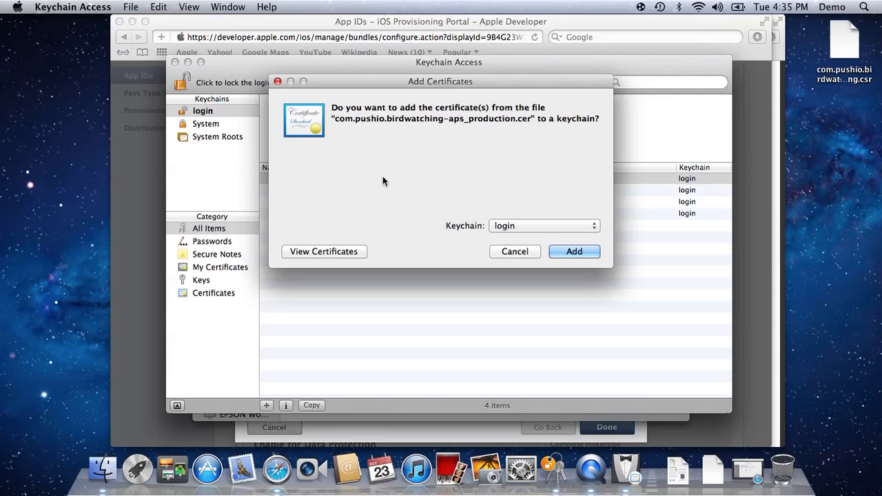
{"action": "left_click", "coordinate": [585, 252]}
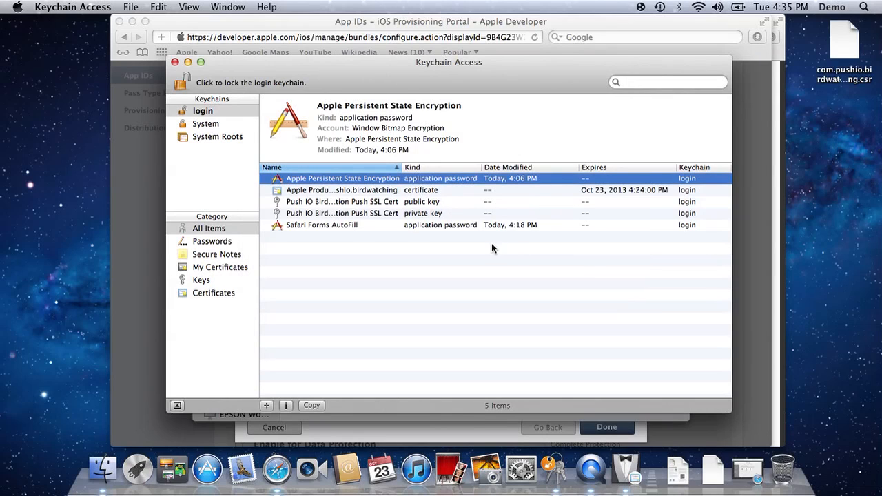
{"action": "left_click", "coordinate": [330, 189]}
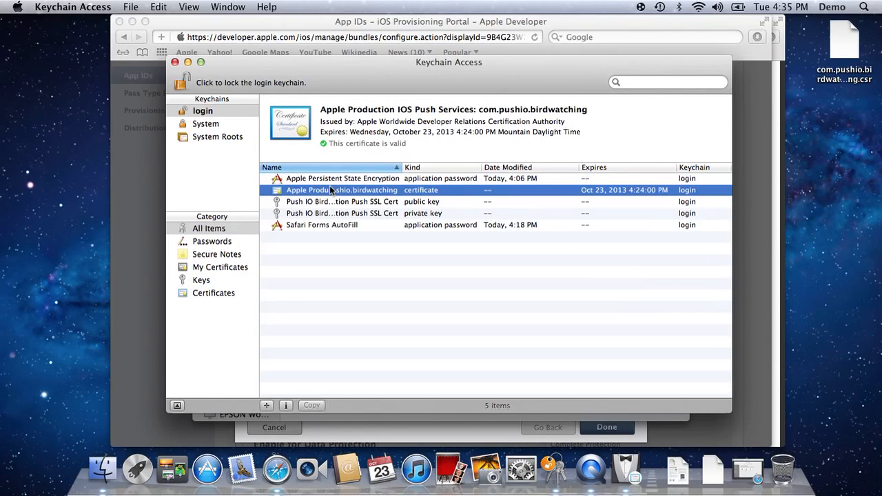
{"action": "left_click", "coordinate": [215, 293]}
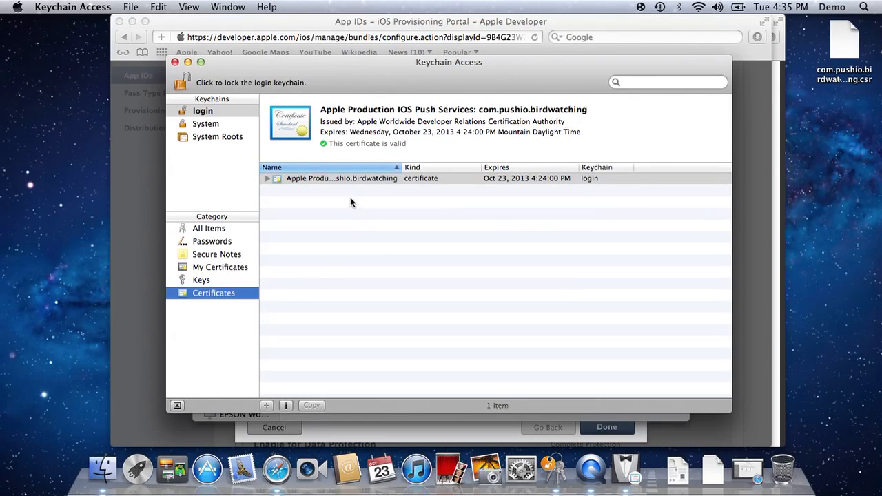
Widen the Name column and expand the Apple Production IOS Push Services certificate to reveal its private key, selecting the certificate.
{"action": "left_click_drag", "start_coordinate": [405, 167], "coordinate": [519, 167]}
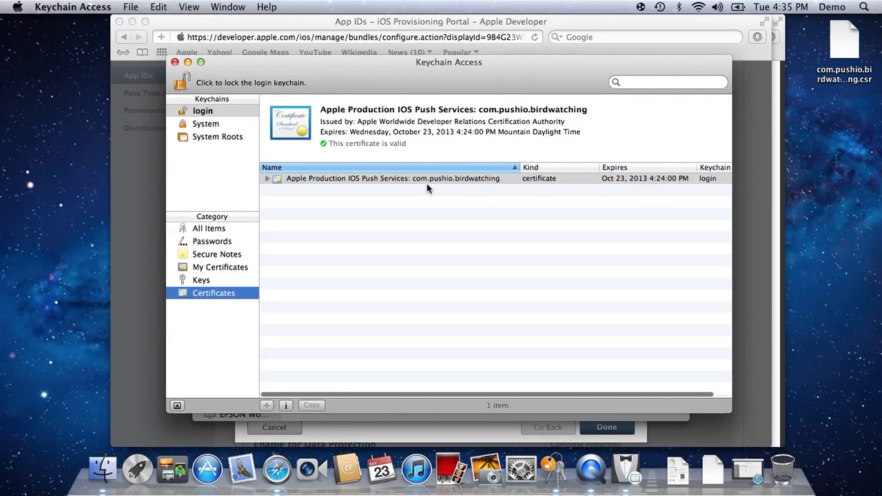
{"action": "left_click", "coordinate": [266, 178]}
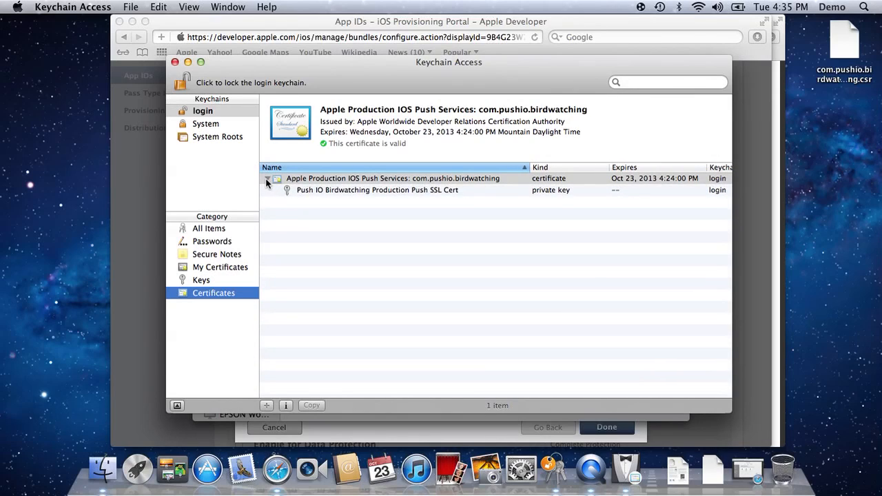
{"action": "left_click", "coordinate": [267, 177]}
{"action": "left_click", "coordinate": [266, 177]}
{"action": "left_click", "coordinate": [346, 180]}
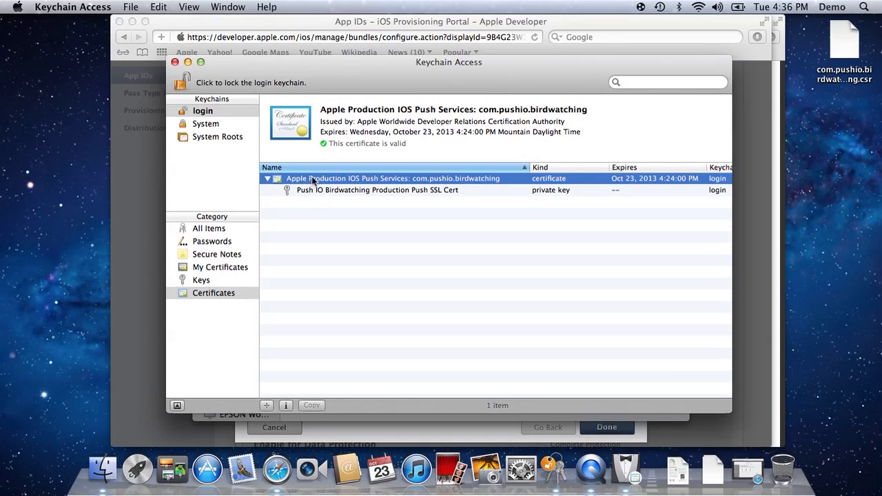
{"action": "left_click", "coordinate": [134, 7]}
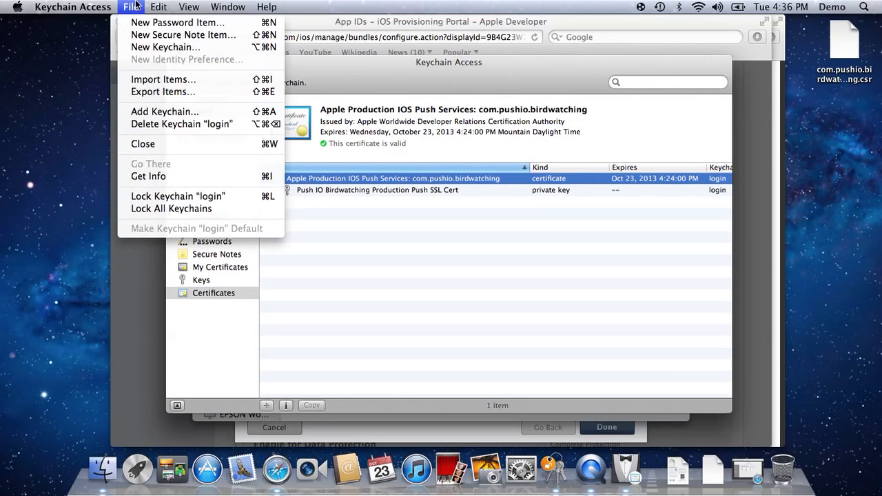
{"action": "left_click", "coordinate": [413, 76]}
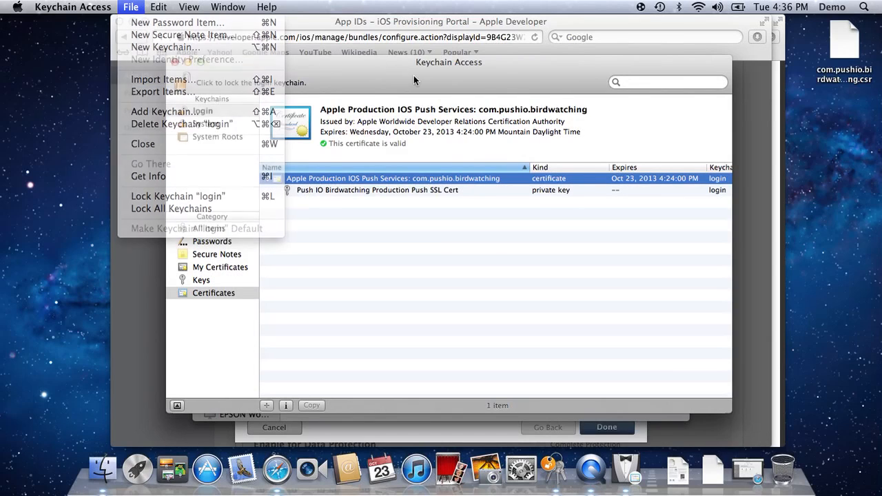
{"action": "right_click", "coordinate": [381, 180]}
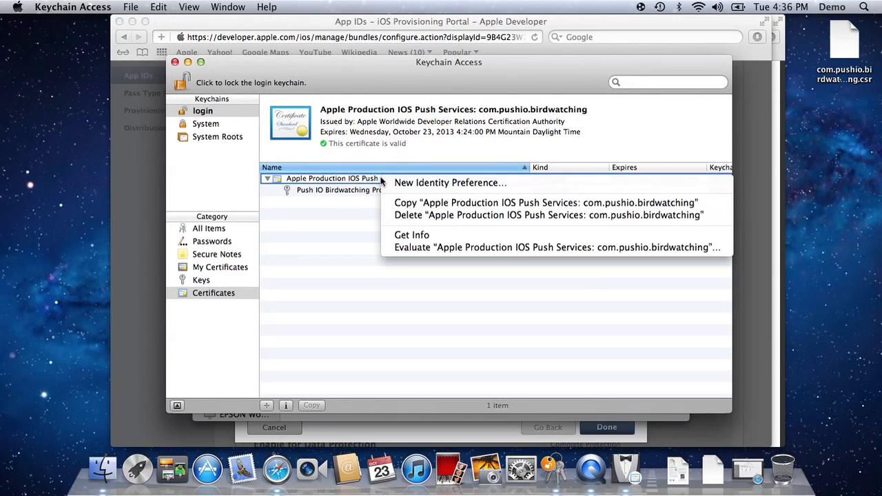
{"action": "left_click", "coordinate": [349, 228]}
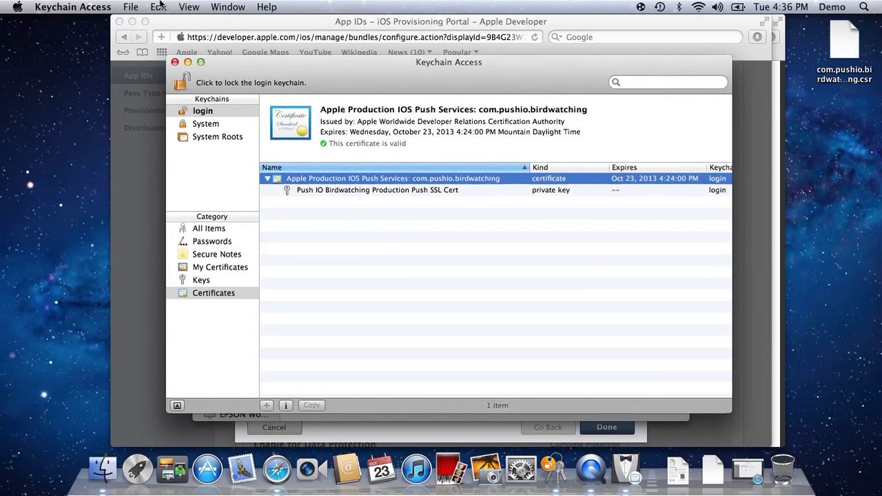
Export the selected certificate to the Desktop as com.pushio.birdwatching in Personal Information Exchange (.p12) format.
{"action": "left_click", "coordinate": [133, 6]}
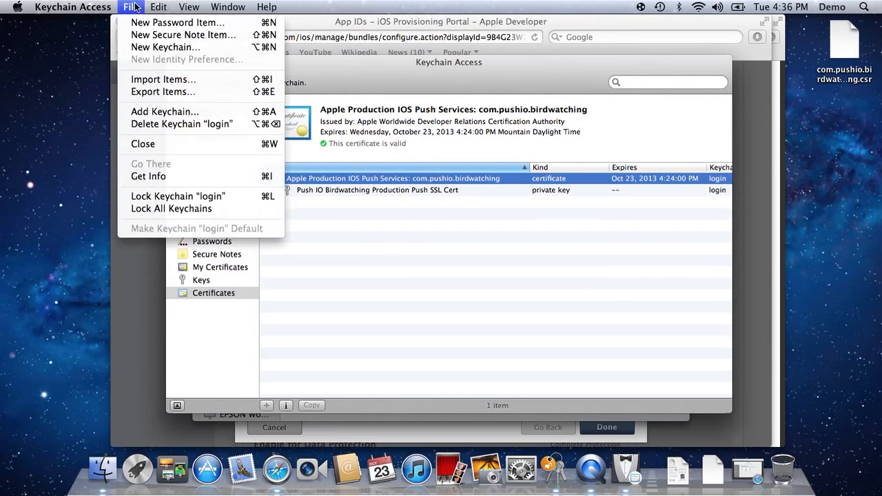
{"action": "left_click", "coordinate": [197, 93]}
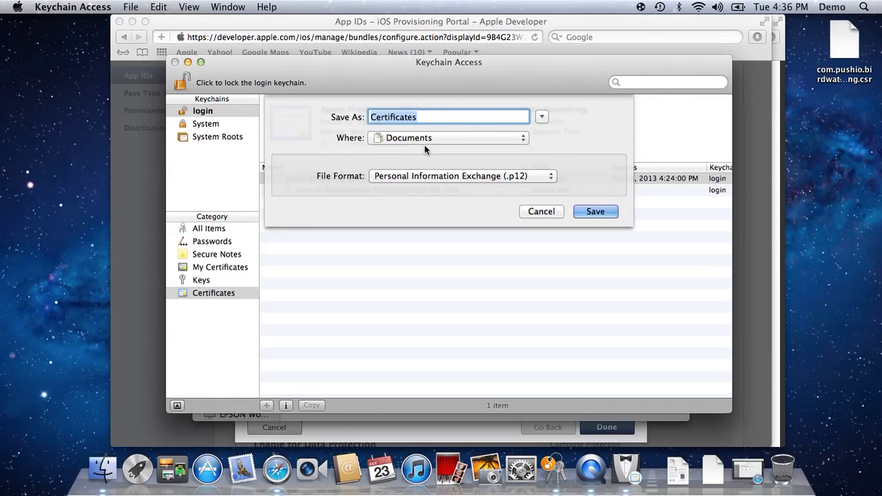
{"action": "key", "text": "super+d"}
{"action": "type", "text": "c"}
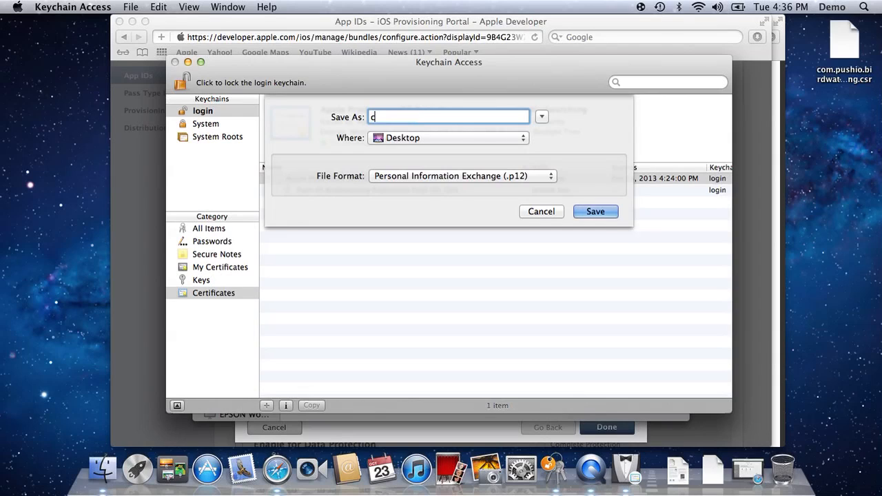
{"action": "type", "text": "om.pushio.birdwatching"}
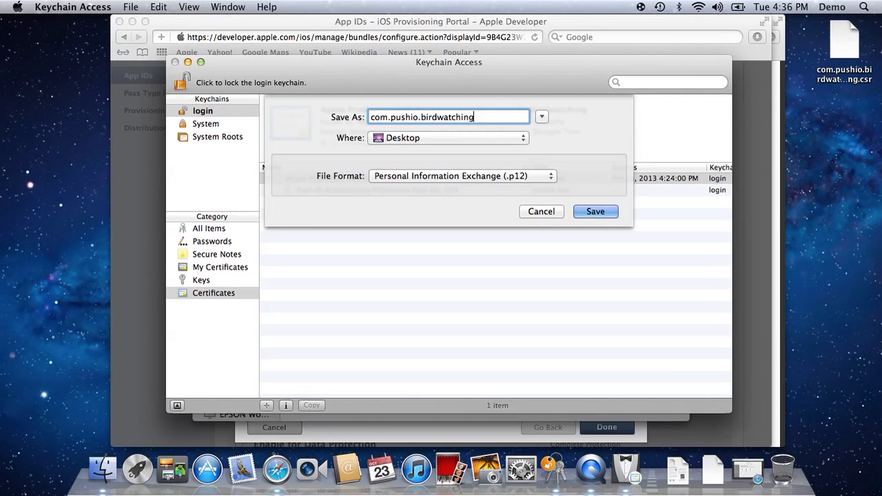
{"action": "key", "text": "Return"}
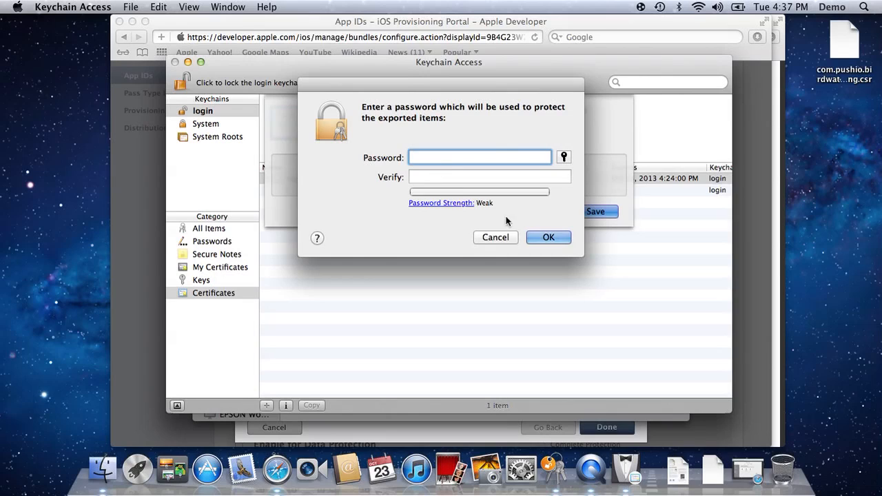
Leave the export password blank, then enter the login keychain password and allow the export.
{"action": "left_click", "coordinate": [540, 233]}
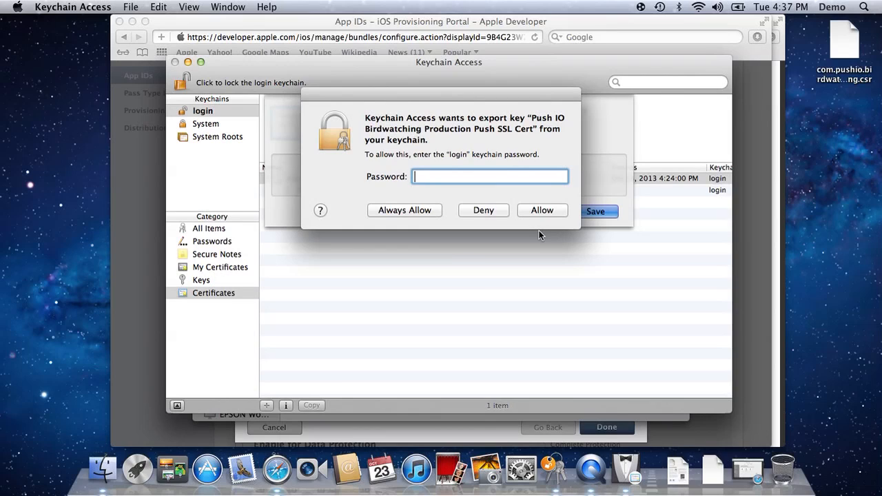
{"action": "type", "text": "•••••"}
{"action": "left_click", "coordinate": [535, 210]}
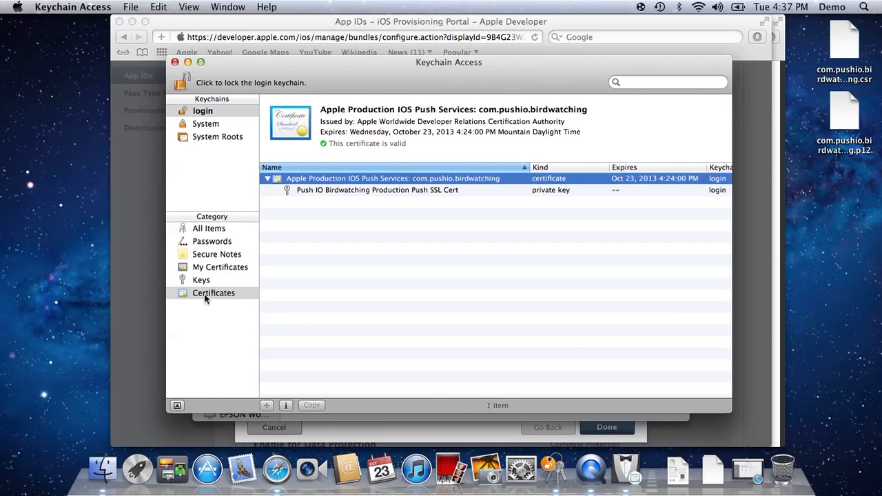
Finish the Apple Push Notification service SSL Certificate Assistant in the portal.
{"action": "left_click", "coordinate": [160, 293]}
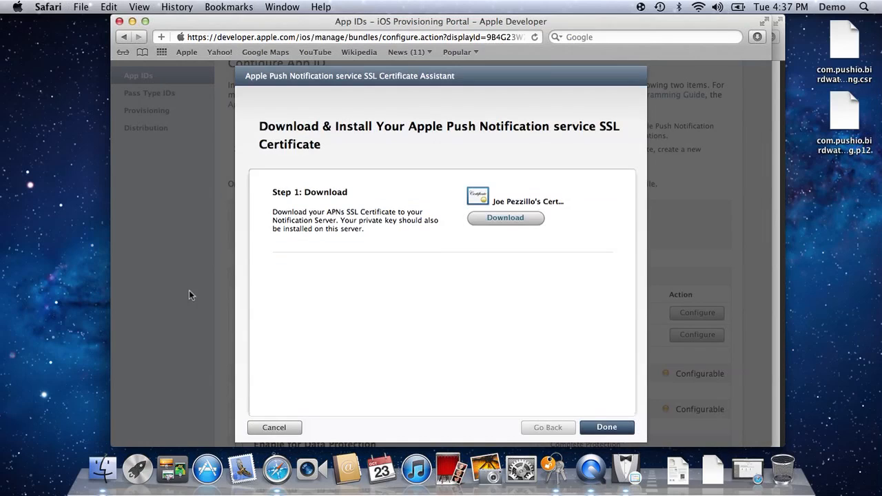
{"action": "left_click", "coordinate": [615, 426]}
In the Push IO support article, download Push IO PEM Maker.app.zip.
{"action": "key", "text": "super+grave"}
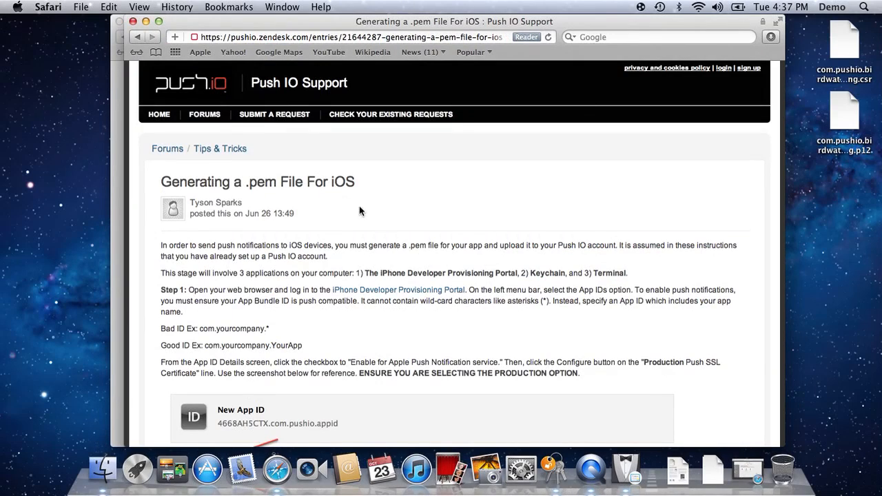
{"action": "scroll", "coordinate": [338, 254], "scroll_direction": "down", "scroll_amount": 3}
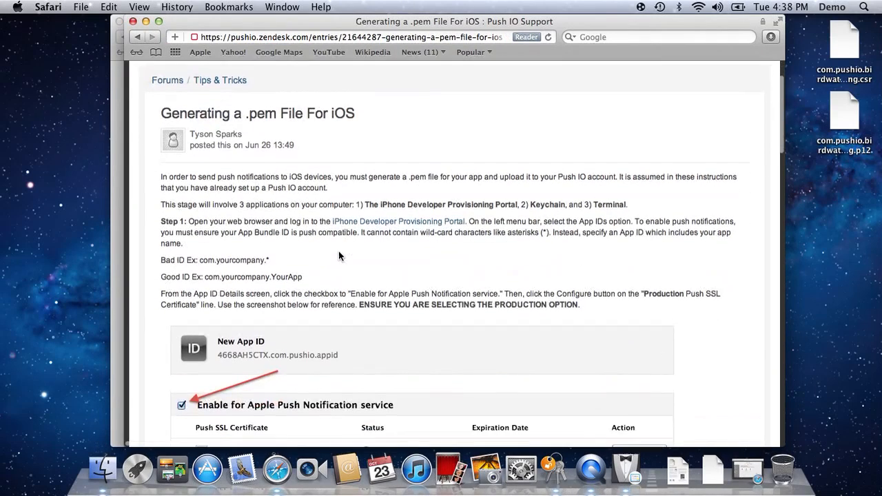
{"action": "scroll", "coordinate": [338, 252], "scroll_direction": "down", "scroll_amount": 20}
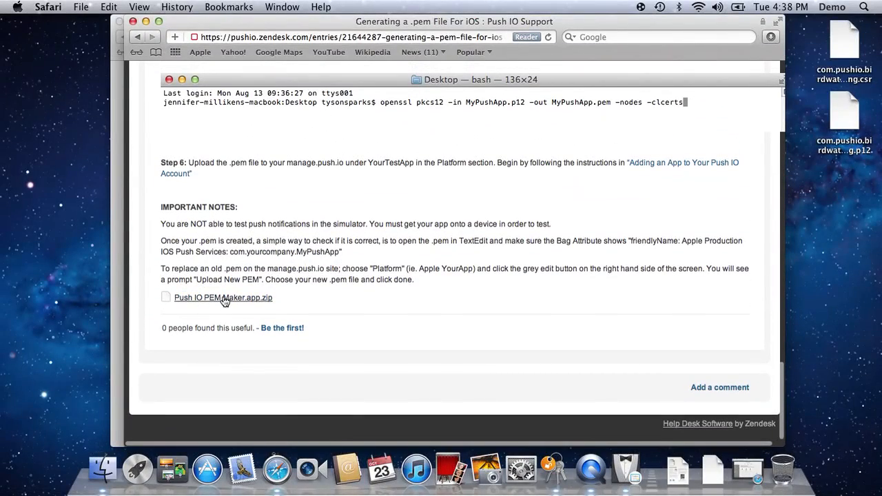
{"action": "left_click", "coordinate": [224, 298]}
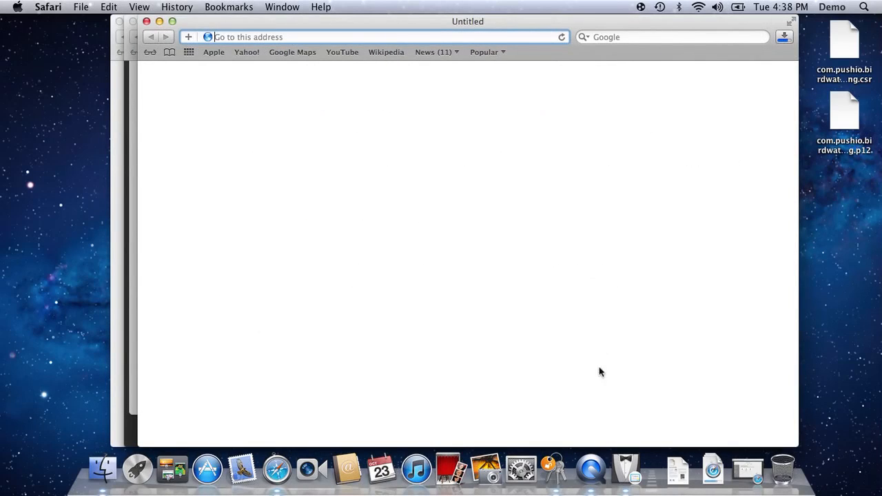
Open Downloads in Finder and drop com.pushio.birdwatching.p12 onto Push IO PEM Maker, confirming it may open.
{"action": "left_click", "coordinate": [715, 474]}
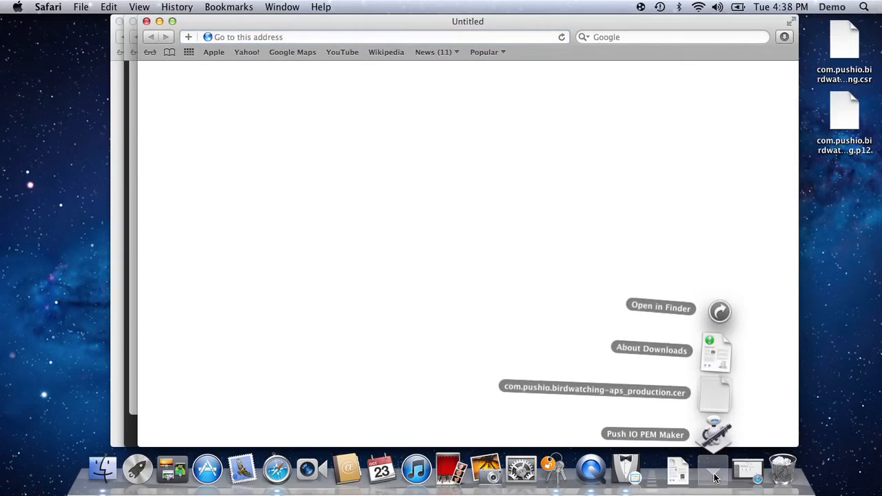
{"action": "left_click", "coordinate": [720, 312]}
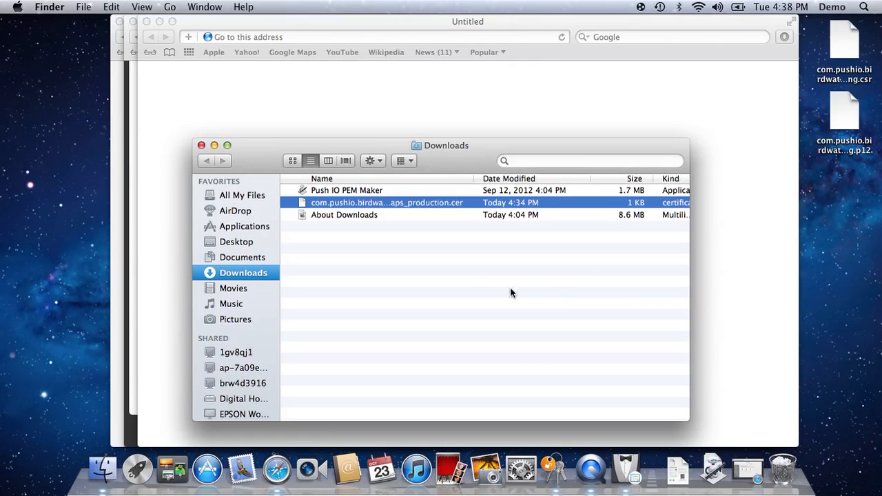
{"action": "left_click", "coordinate": [469, 277]}
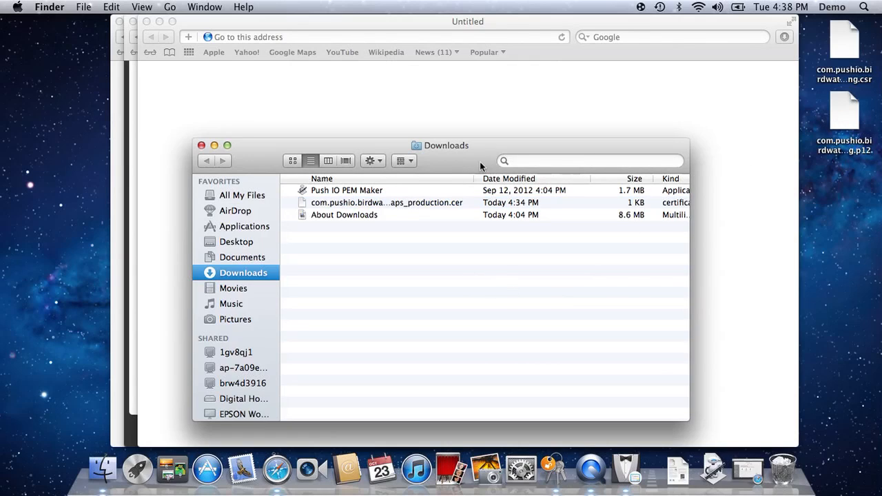
{"action": "left_click_drag", "start_coordinate": [841, 112], "coordinate": [333, 195]}
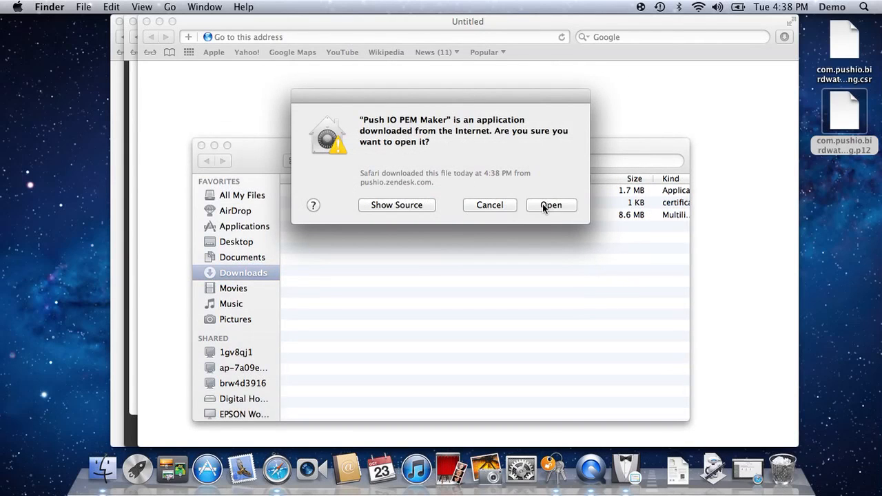
{"action": "left_click", "coordinate": [543, 206]}
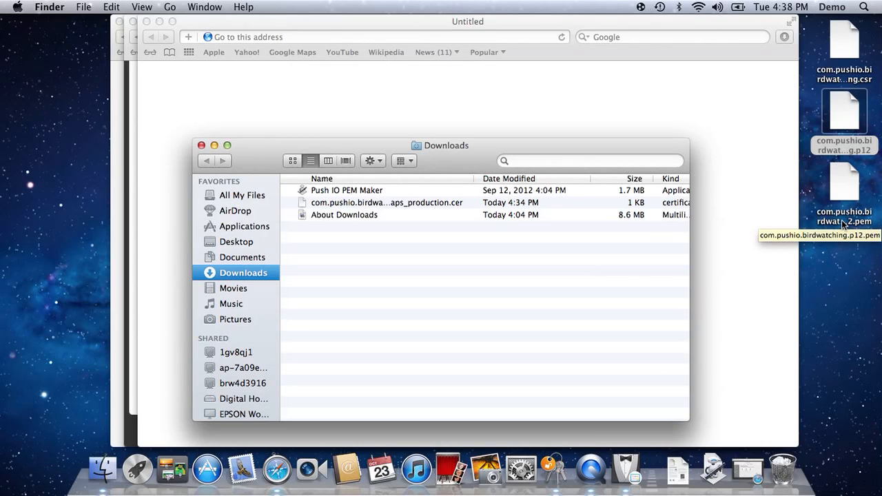
In Push IO Manager, add the iOS platform and choose com.pushio.birdwatching.p12.pem from the Desktop as the PEM to upload.
{"action": "left_click", "coordinate": [744, 465]}
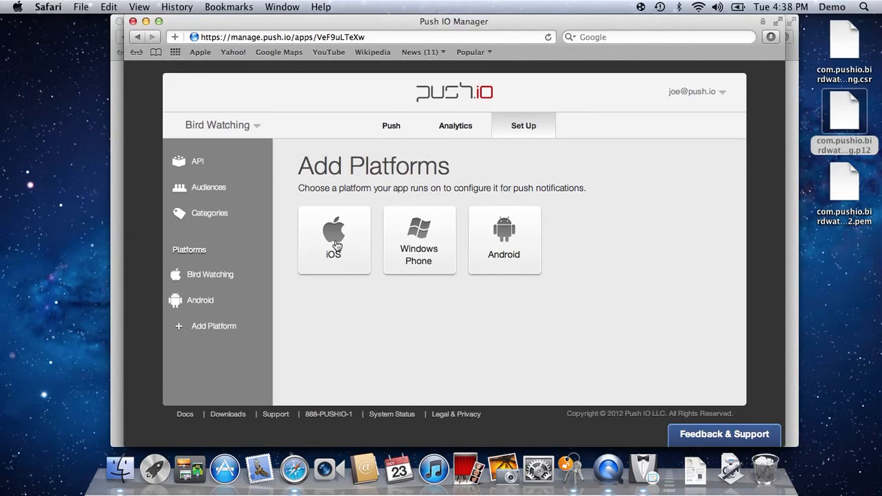
{"action": "left_click", "coordinate": [335, 238]}
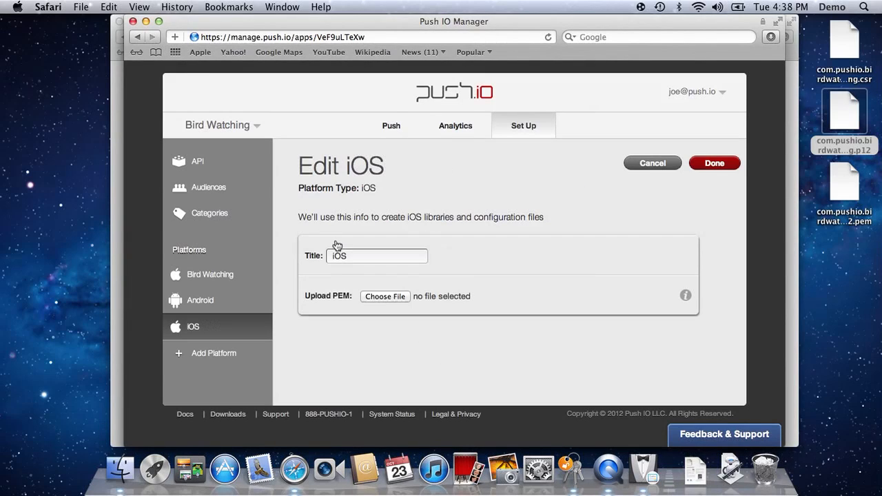
{"action": "left_click", "coordinate": [386, 297]}
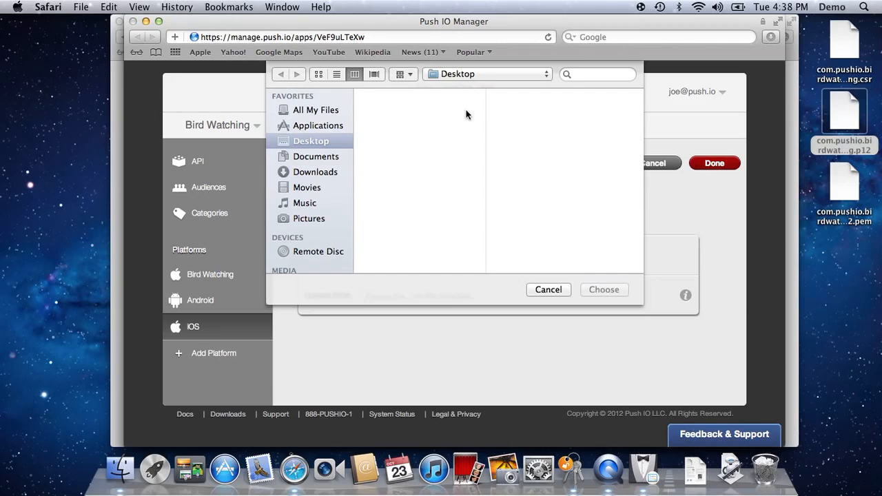
{"action": "left_click", "coordinate": [435, 117]}
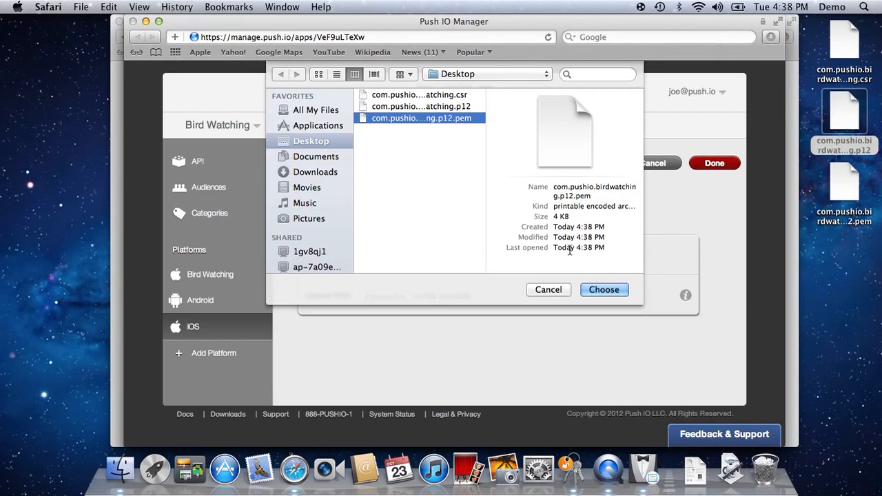
{"action": "left_click", "coordinate": [604, 290]}
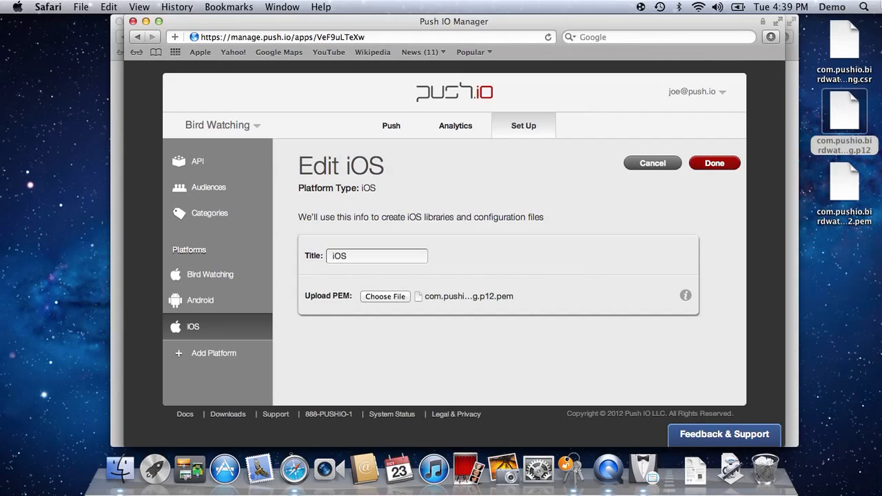
Launch Terminal through Spotlight.
{"action": "left_click", "coordinate": [863, 7]}
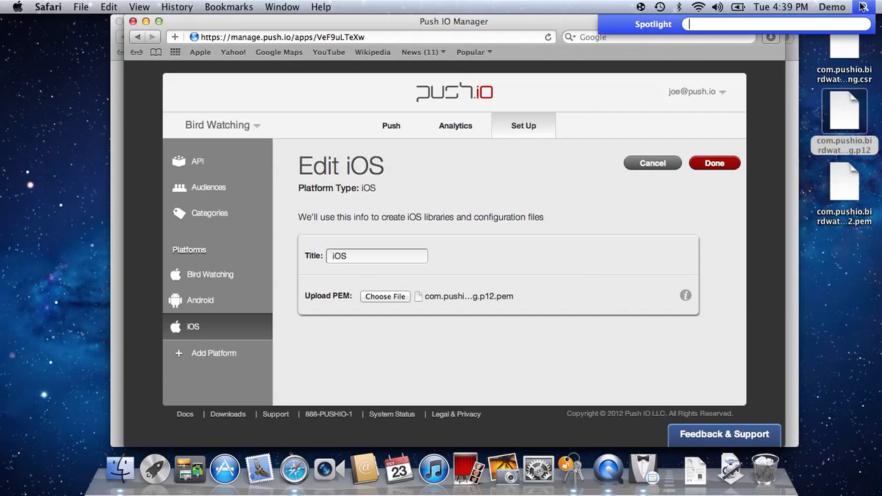
{"action": "type", "text": "terminal"}
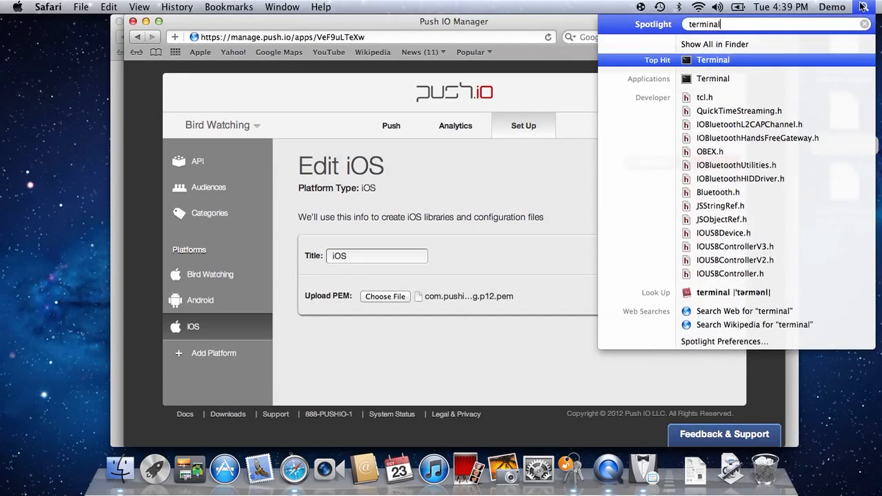
{"action": "key", "text": "Return"}
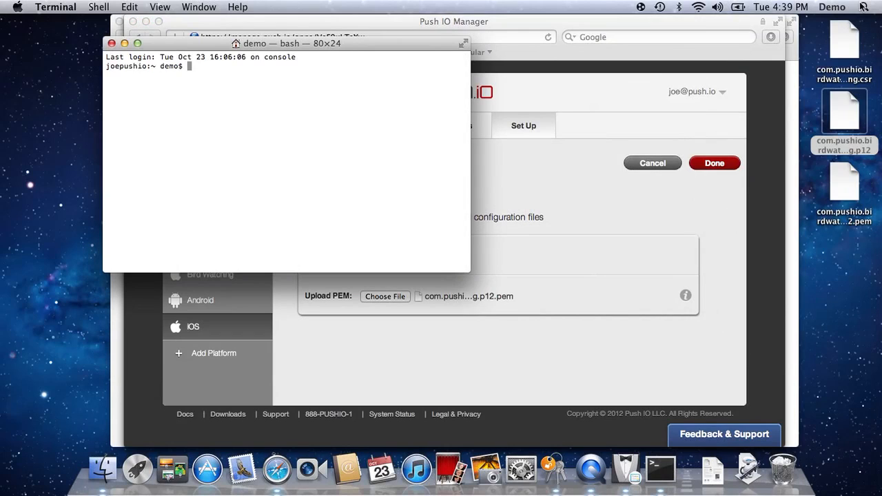
Change the working directory to ~/Desktop/.
{"action": "type", "text": "cd ~/Desk"}
{"action": "key", "text": "Tab"}
{"action": "key", "text": "Return"}
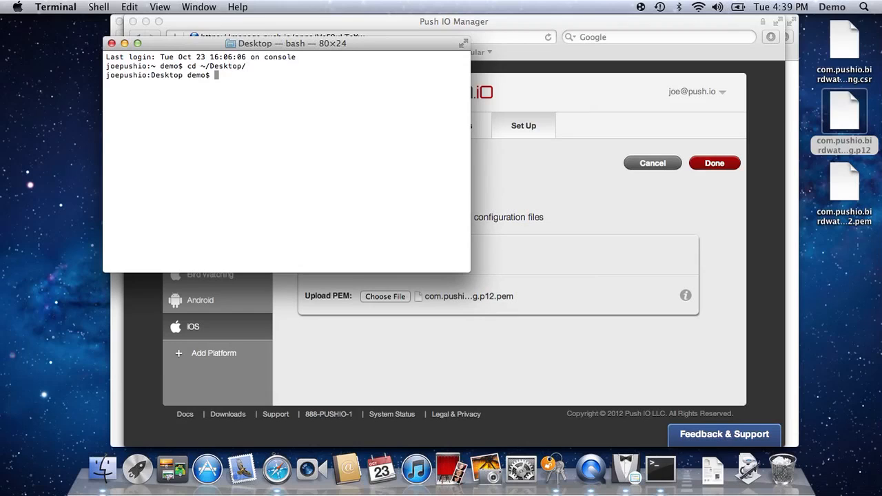
{"action": "key", "text": "Return"}
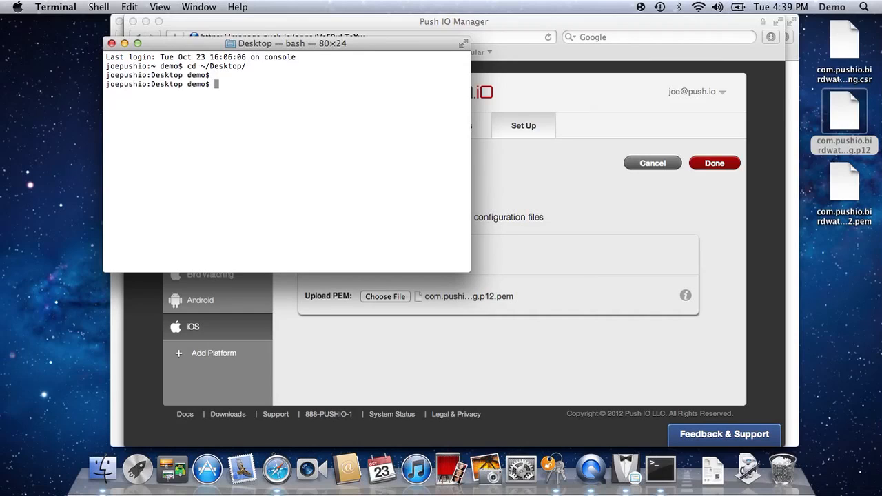
Run openssl pkcs12 -in com.pushio.birdwatching.p12 -out com.pushio.birdwatching.pem -nodes -clcerts.
{"action": "type", "text": "openssl pkcs12 -in com.puh"}
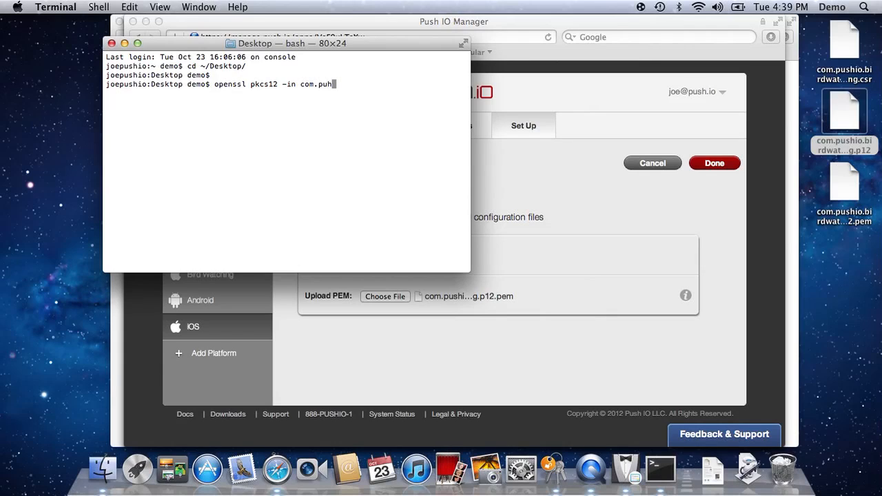
{"action": "key", "text": "BackSpace"}
{"action": "type", "text": "s"}
{"action": "key", "text": "Tab"}
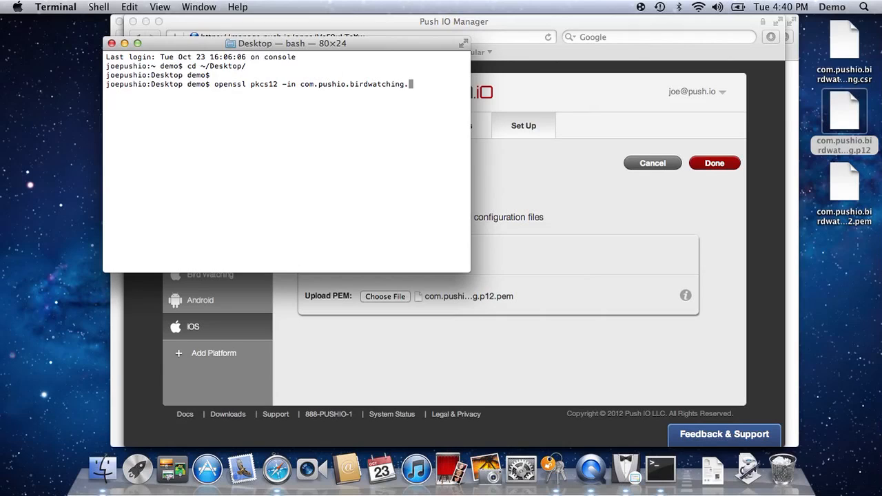
{"action": "type", "text": "p12"}
{"action": "type", "text": " -out"}
{"action": "type", "text": " com"}
{"action": "type", "text": "."}
{"action": "type", "text": "pu"}
{"action": "key", "text": "Tab"}
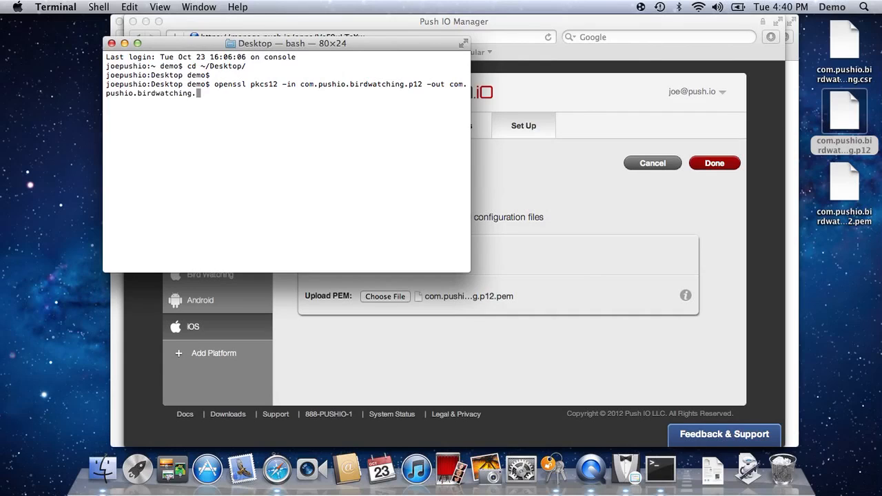
{"action": "type", "text": "pem"}
{"action": "type", "text": "-nodes -clcerts"}
{"action": "key", "text": "Return"}
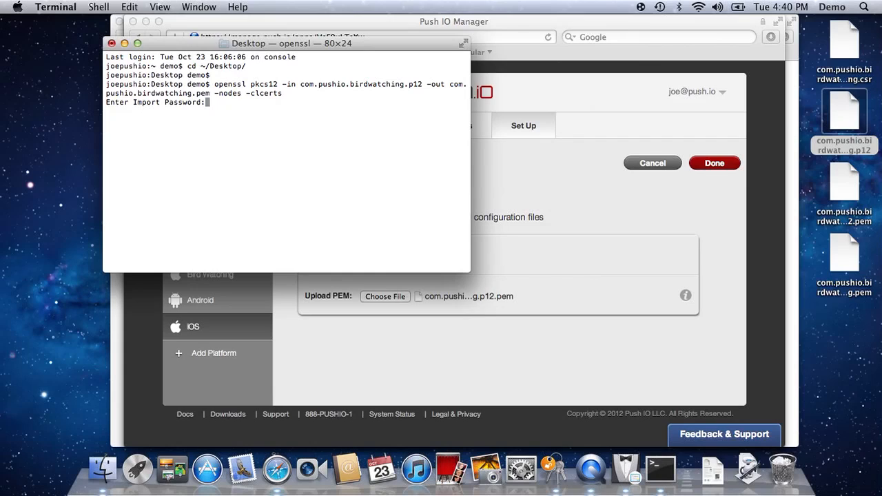
Submit a blank import password and select the new com.pushio.birdwatching.pem file on the Desktop.
{"action": "key", "text": "Return"}
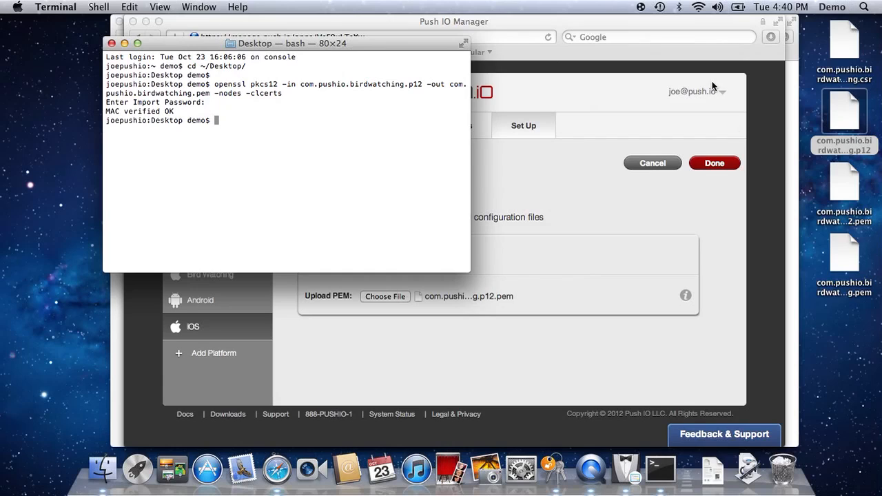
{"action": "left_click", "coordinate": [845, 255]}
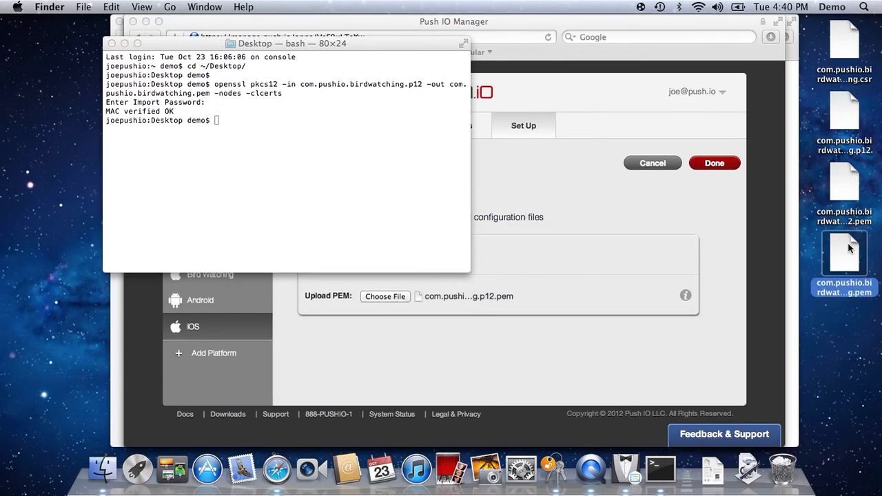